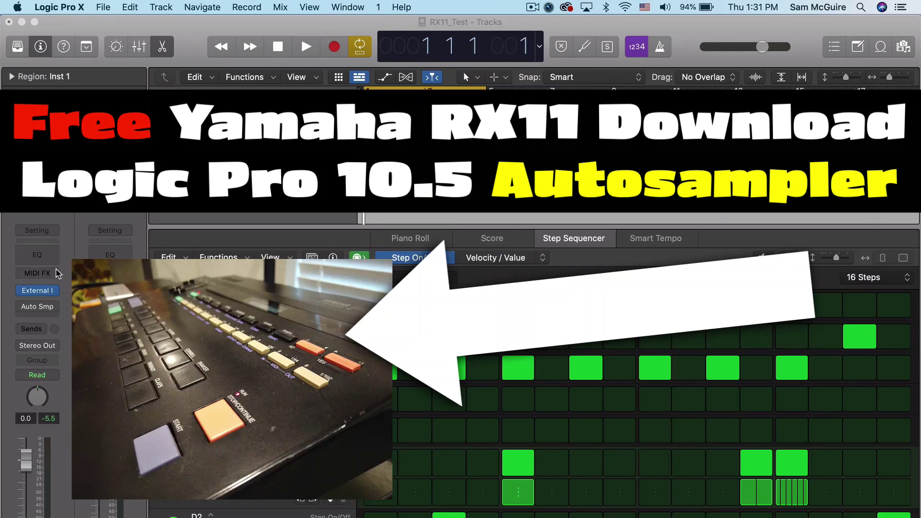
- Confirm Inst 1's External Instrument sends MIDI to Steinberg UR22mkII and returns on input 1-2
{"action": "left_click", "coordinate": [38, 291]}
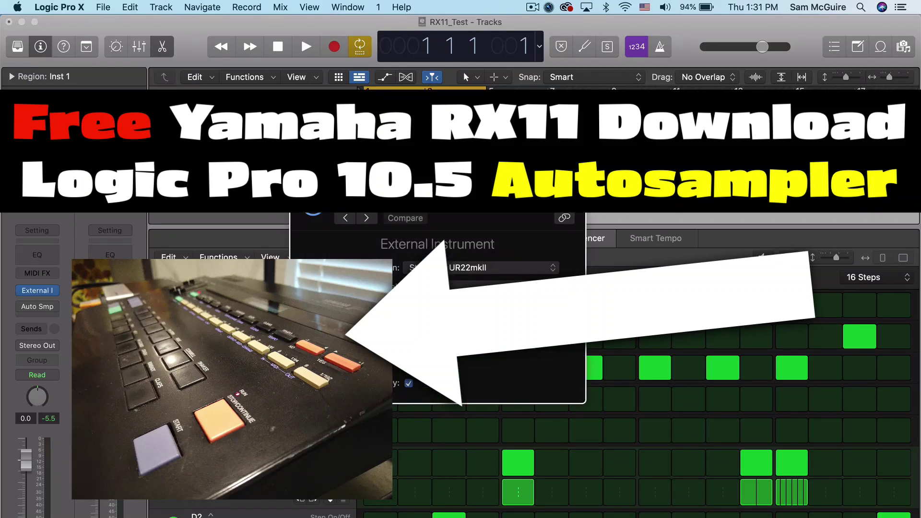
{"action": "left_click", "coordinate": [454, 268]}
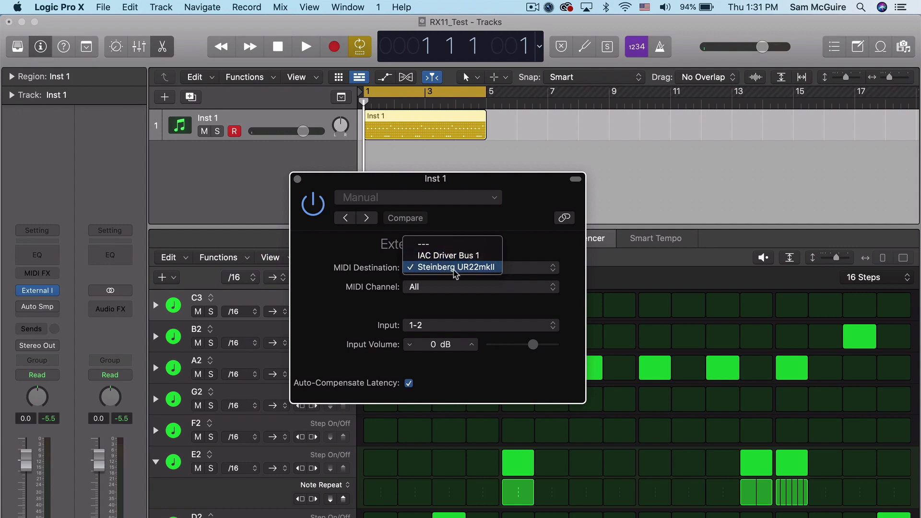
{"action": "left_click", "coordinate": [455, 269]}
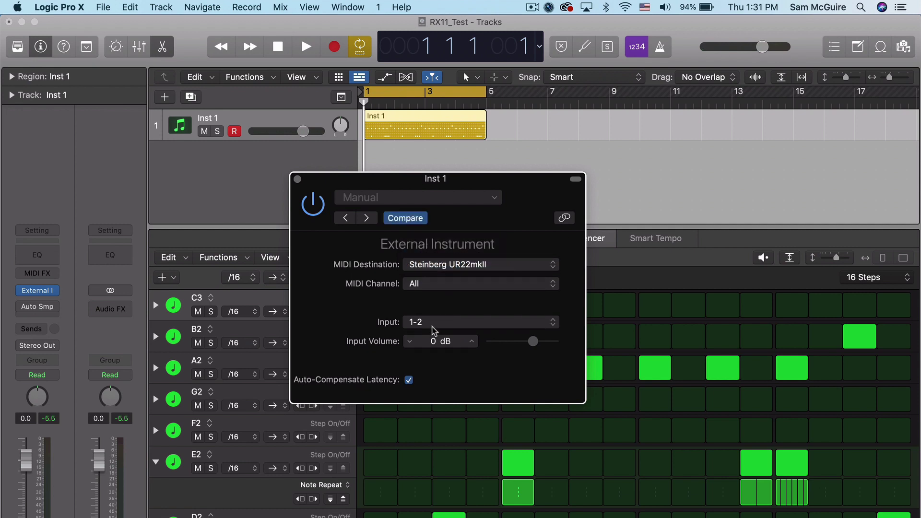
{"action": "left_click", "coordinate": [434, 324]}
{"action": "left_click", "coordinate": [433, 325]}
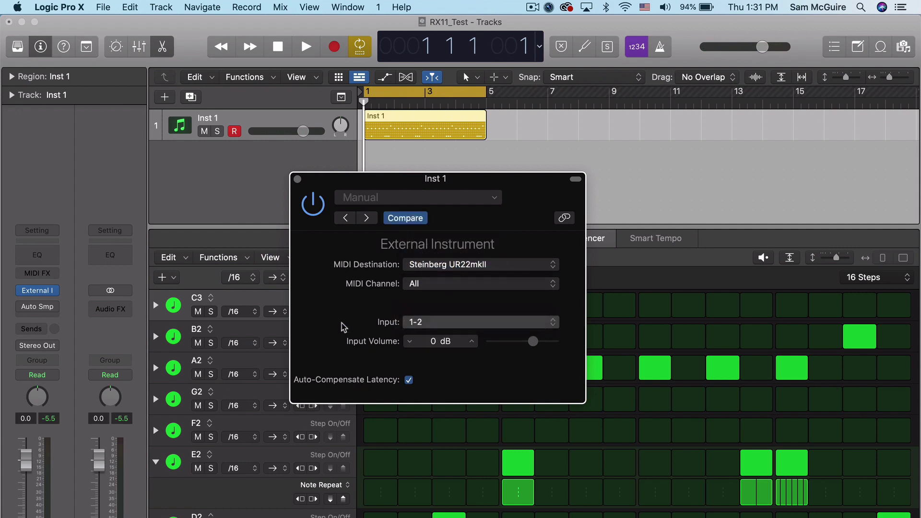
{"action": "left_click", "coordinate": [297, 180]}
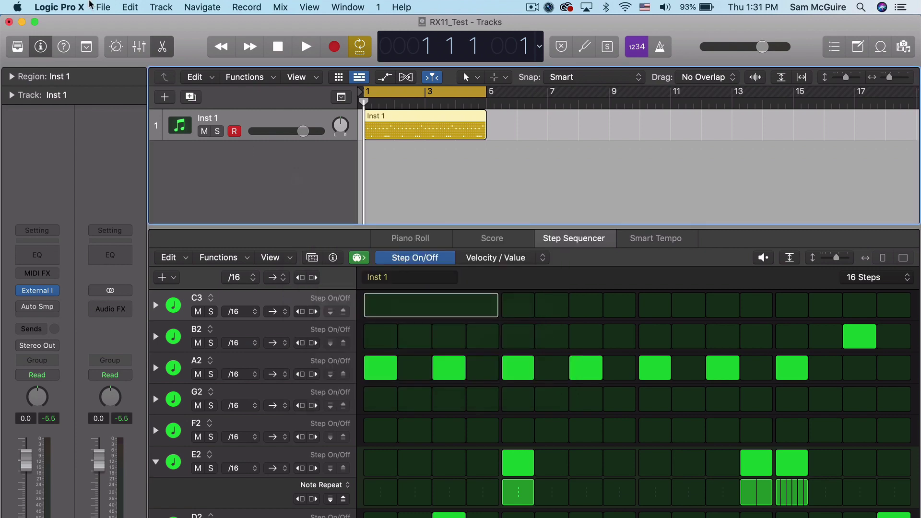
- Check the selected audio input device in Logic's audio preferences, leaving it unchanged
{"action": "left_click", "coordinate": [103, 7]}
{"action": "mouse_move", "coordinate": [92, 43]}
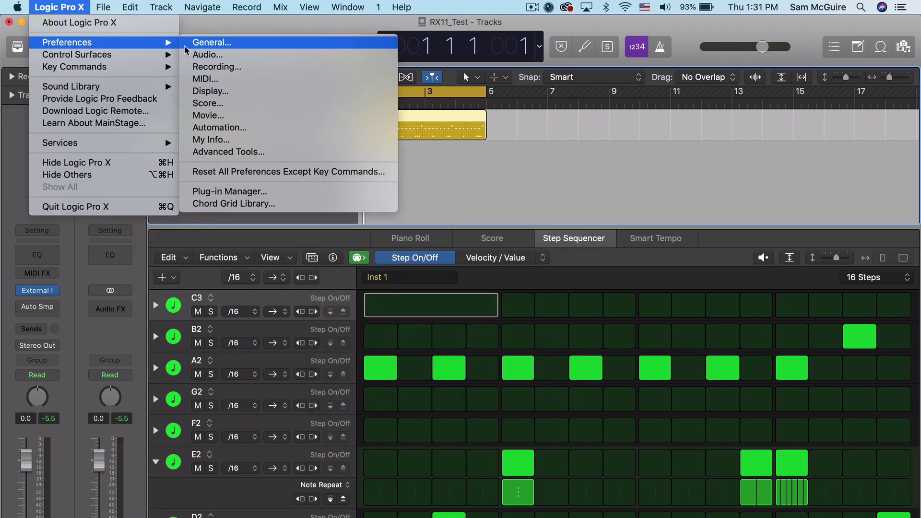
{"action": "left_click", "coordinate": [204, 55]}
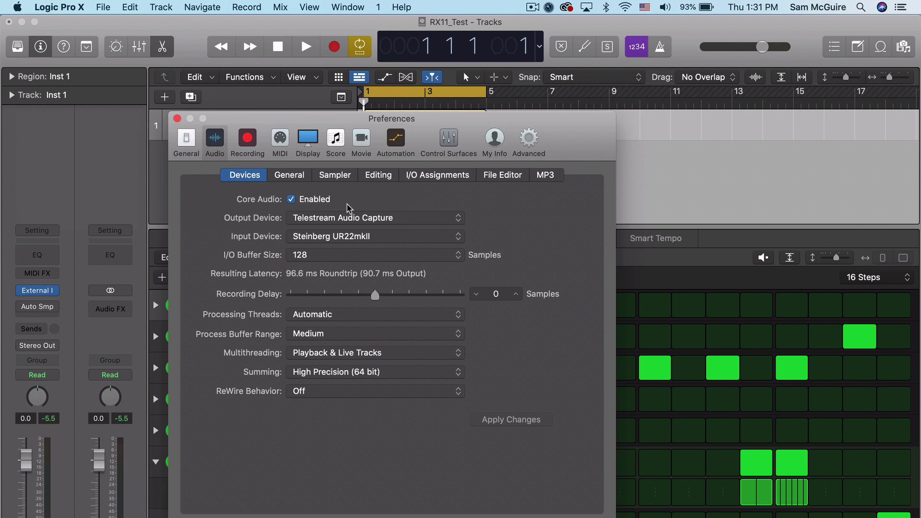
{"action": "left_click", "coordinate": [363, 242]}
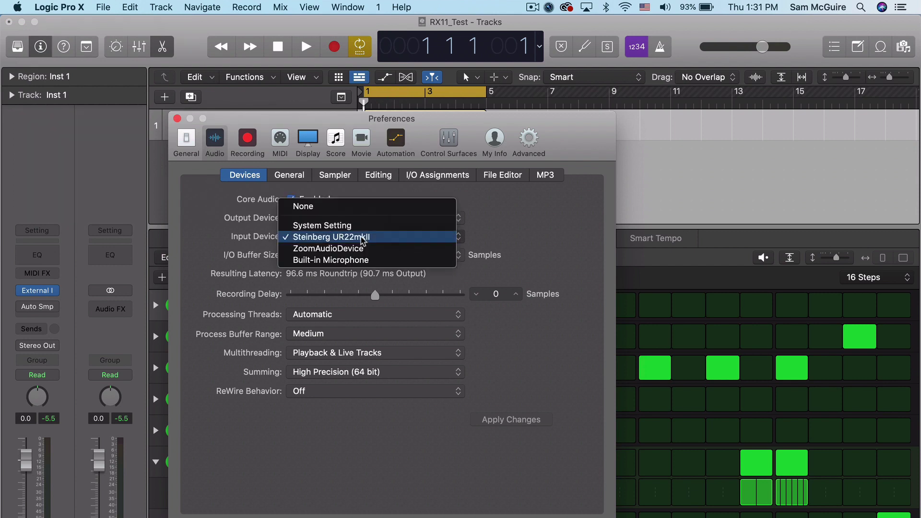
{"action": "left_click", "coordinate": [178, 119]}
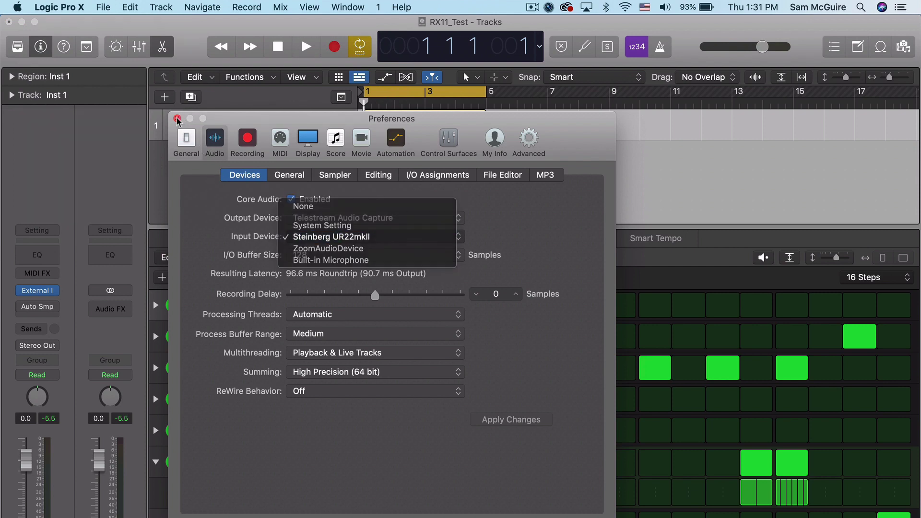
{"action": "left_click", "coordinate": [177, 118]}
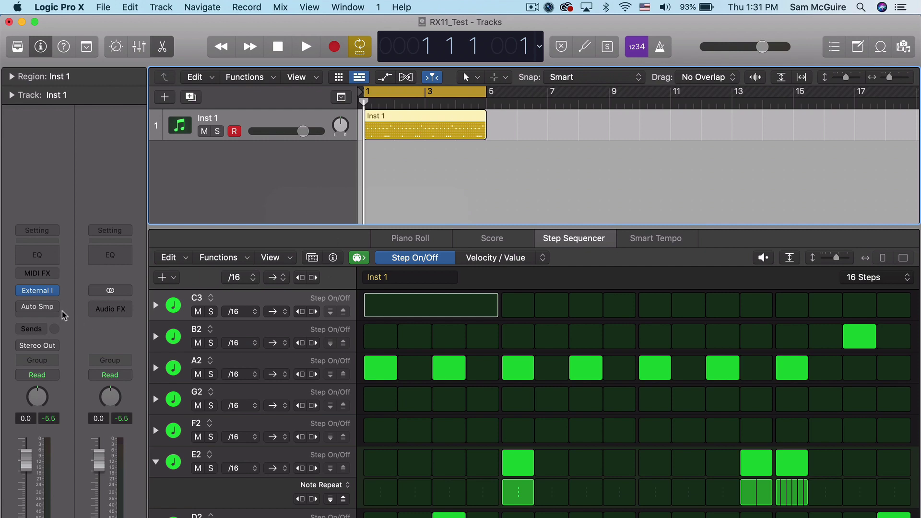
- Play the Inst 1 step pattern and view a row's note assignment list without changing it
{"action": "key", "text": "space"}
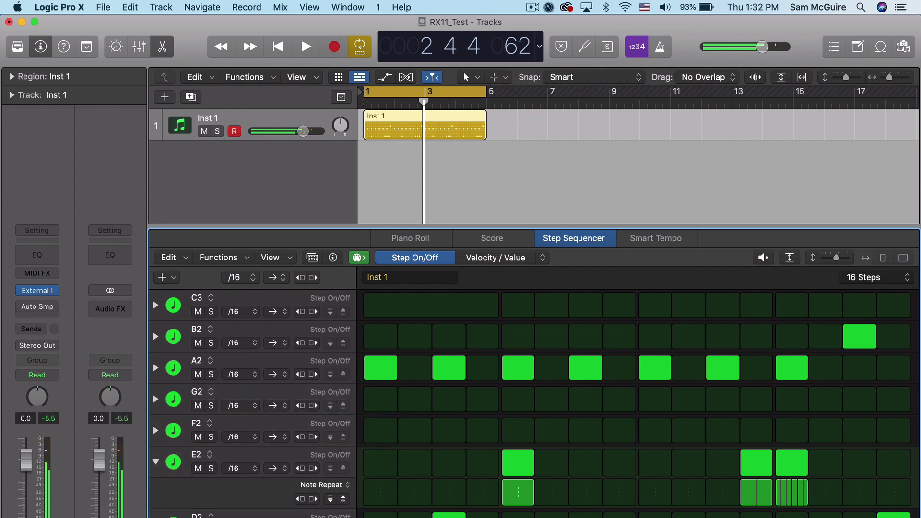
{"action": "left_click", "coordinate": [196, 515]}
{"action": "mouse_move", "coordinate": [269, 511]}
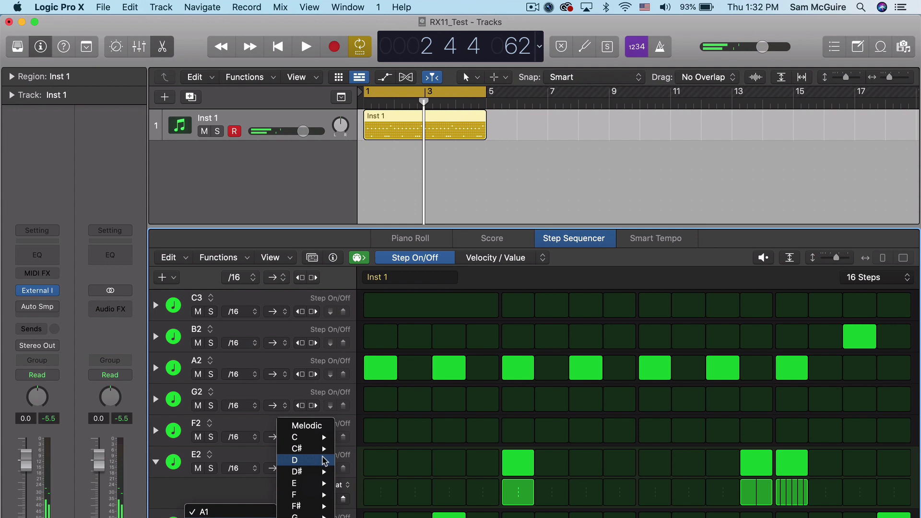
{"action": "mouse_move", "coordinate": [323, 515]}
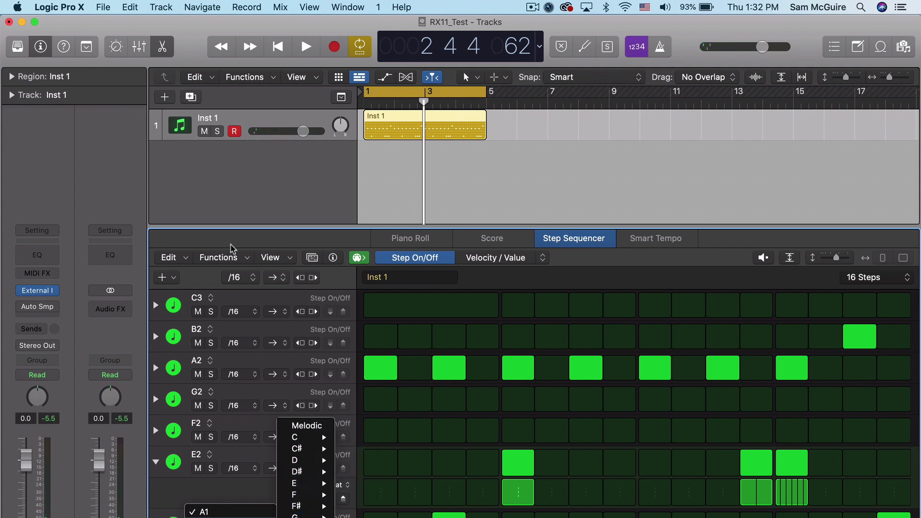
{"action": "left_click", "coordinate": [224, 207]}
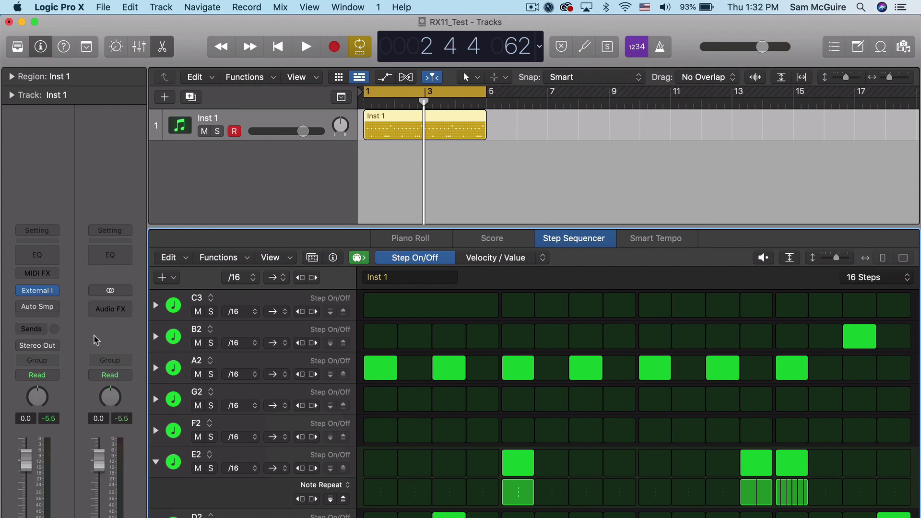
{"action": "mouse_move", "coordinate": [37, 308]}
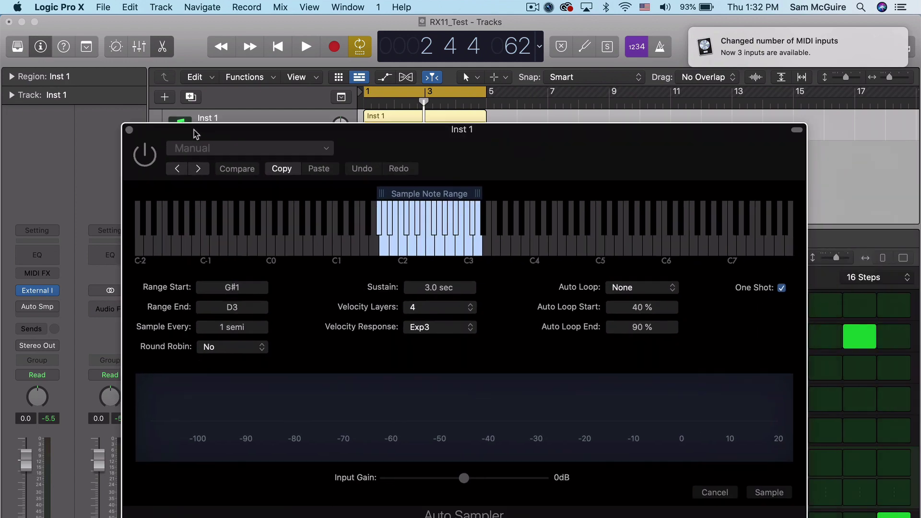
- Move the Auto Sampler window into view and switch it on
{"action": "left_click_drag", "start_coordinate": [195, 134], "coordinate": [217, 119]}
{"action": "left_click", "coordinate": [166, 142]}
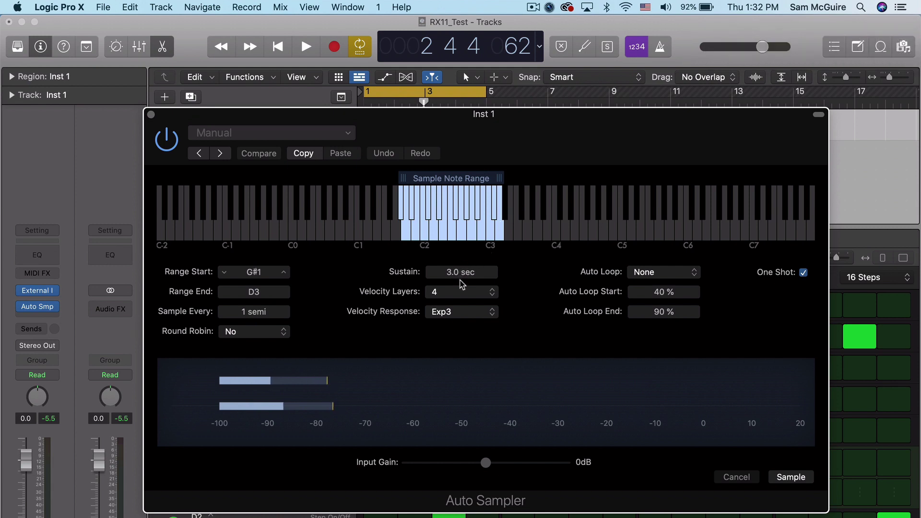
- Start a sampling run, dismiss its save dialog, cancel it, and close the Auto Sampler window
{"action": "mouse_move", "coordinate": [464, 292]}
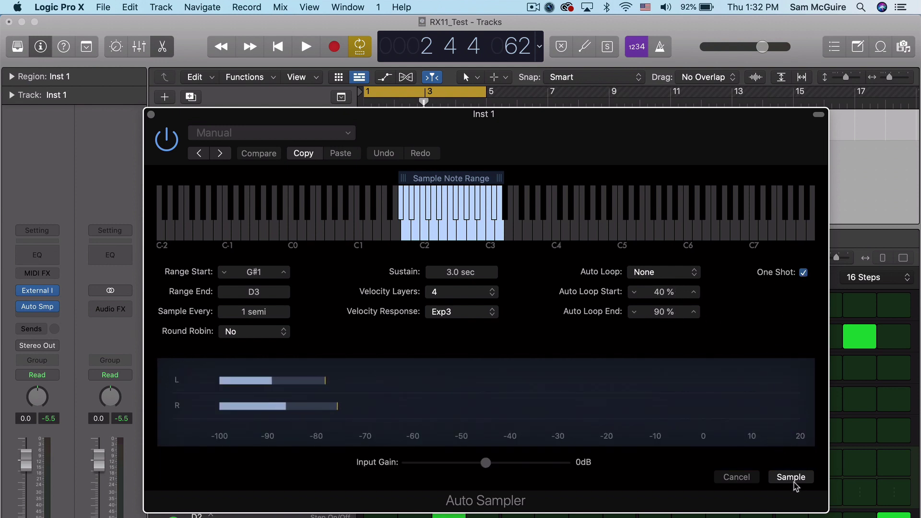
{"action": "left_click", "coordinate": [792, 481]}
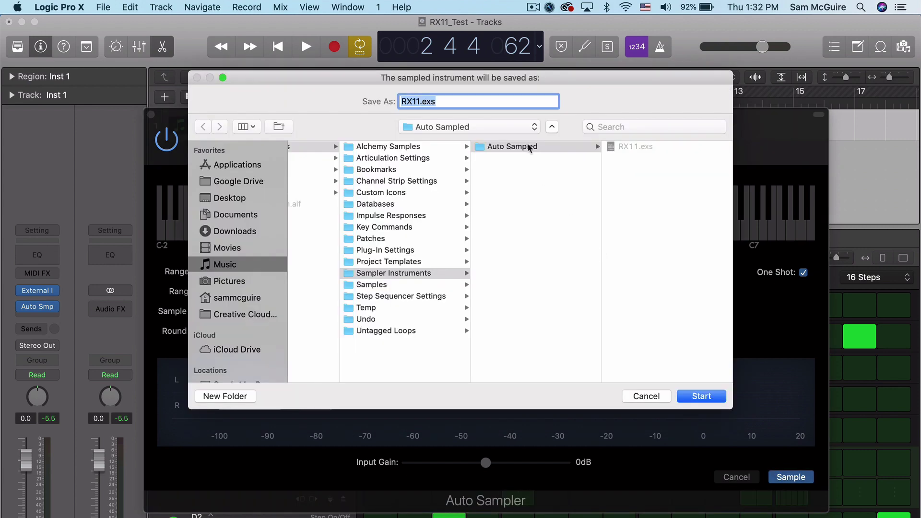
{"action": "left_click", "coordinate": [647, 396]}
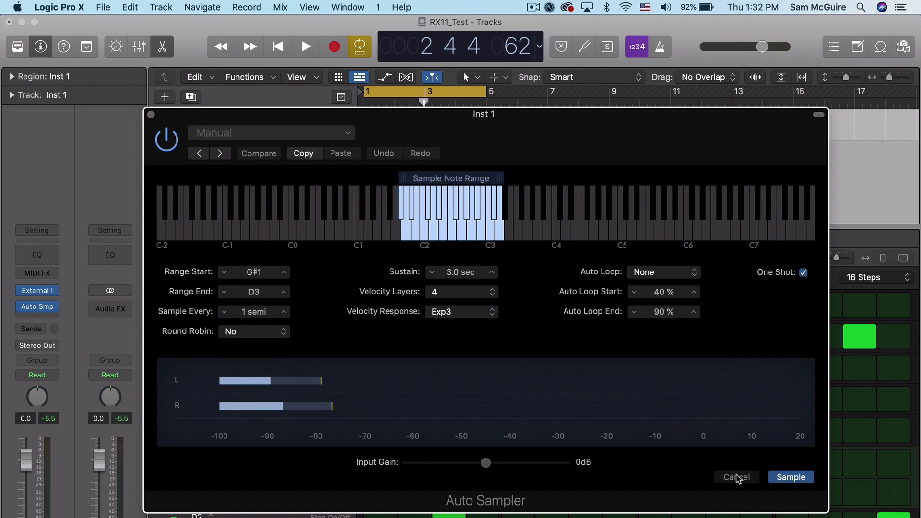
{"action": "left_click", "coordinate": [737, 478]}
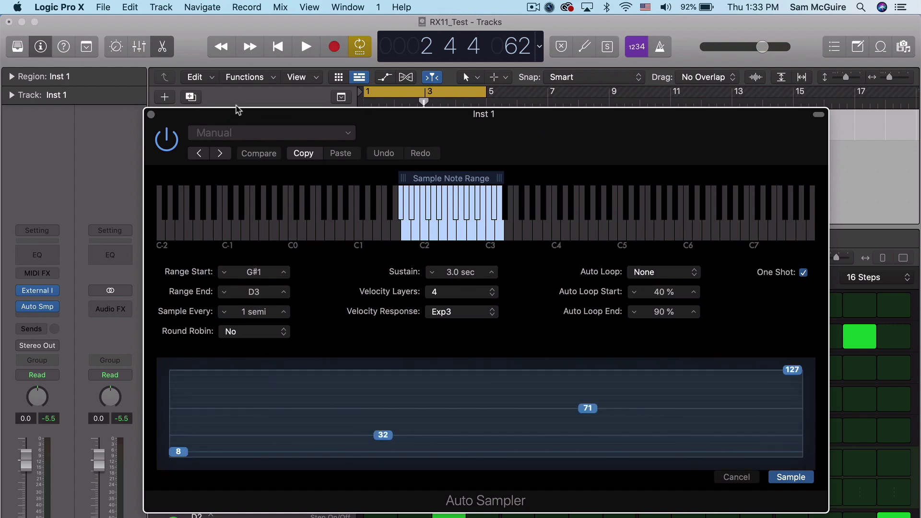
{"action": "left_click", "coordinate": [152, 116]}
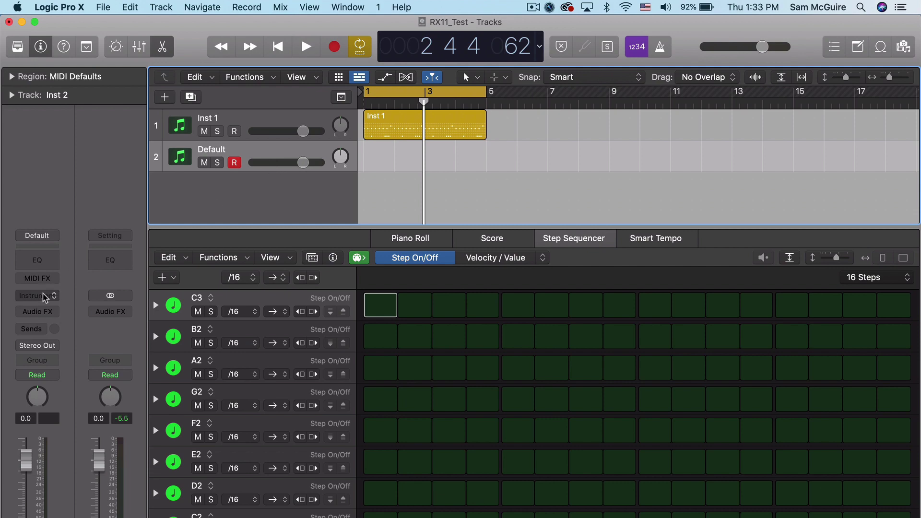
- Put a stereo Sampler on the new track, load the Auto Sampled RX11 preset, and close its window
{"action": "left_click", "coordinate": [43, 296]}
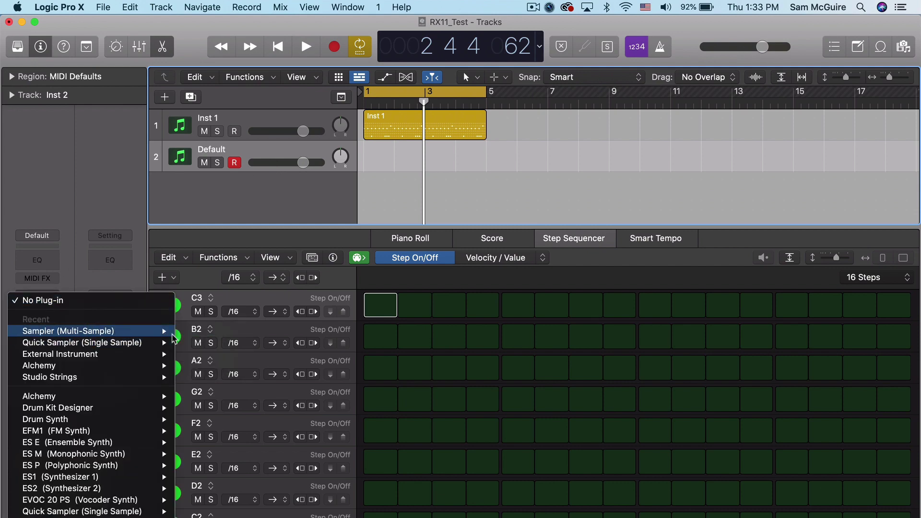
{"action": "mouse_move", "coordinate": [164, 332]}
{"action": "left_click", "coordinate": [189, 343]}
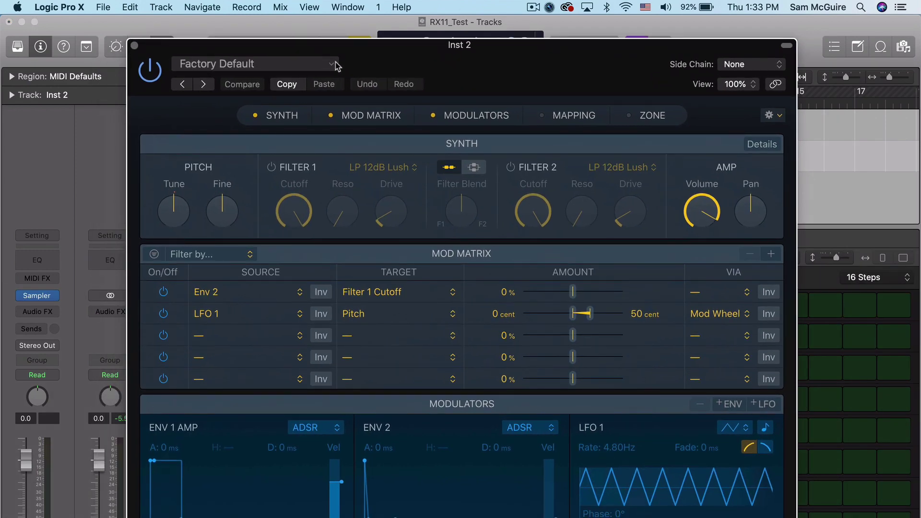
{"action": "left_click", "coordinate": [331, 64]}
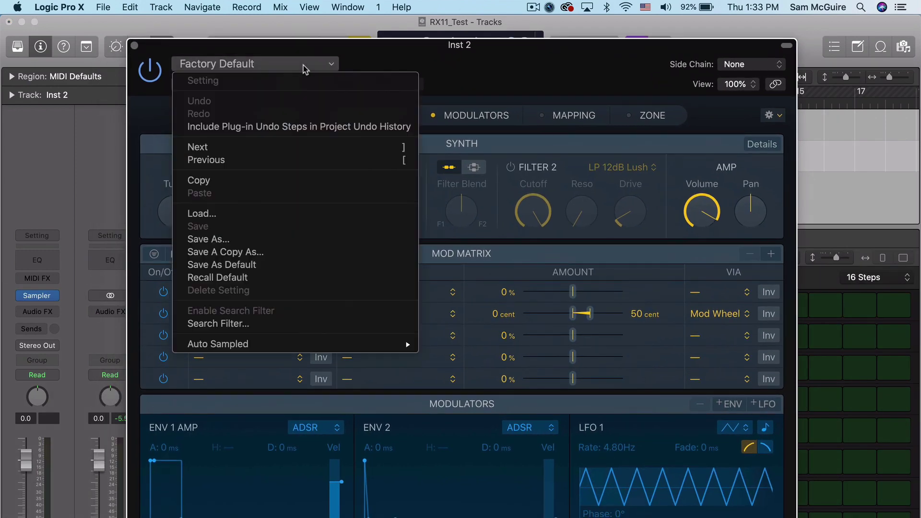
{"action": "mouse_move", "coordinate": [322, 344]}
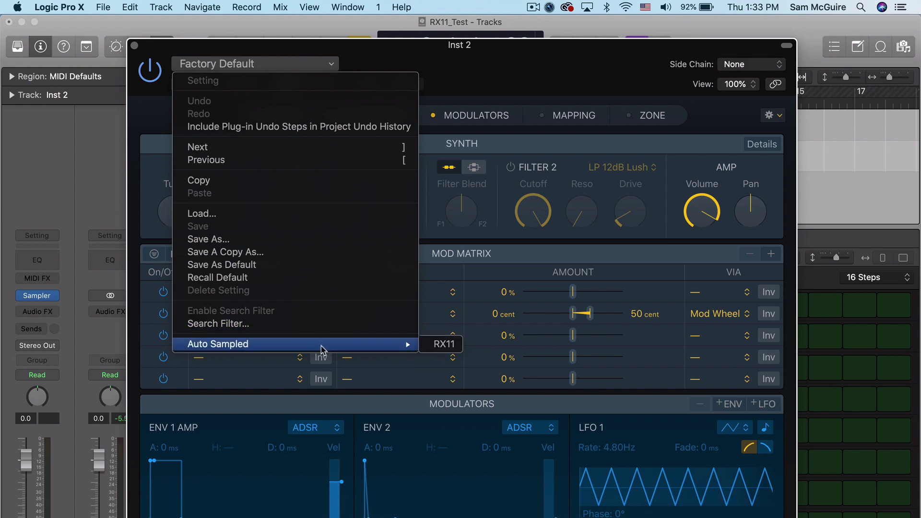
{"action": "left_click", "coordinate": [443, 344]}
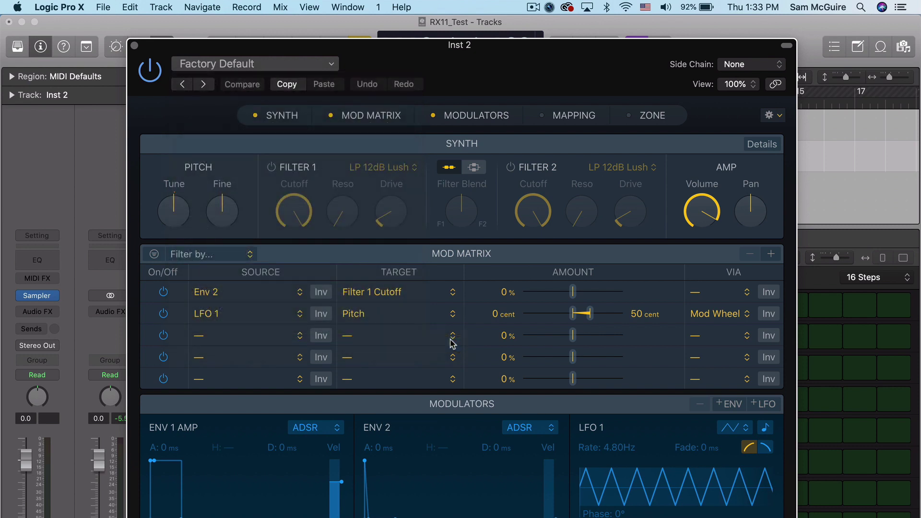
{"action": "left_click", "coordinate": [135, 47]}
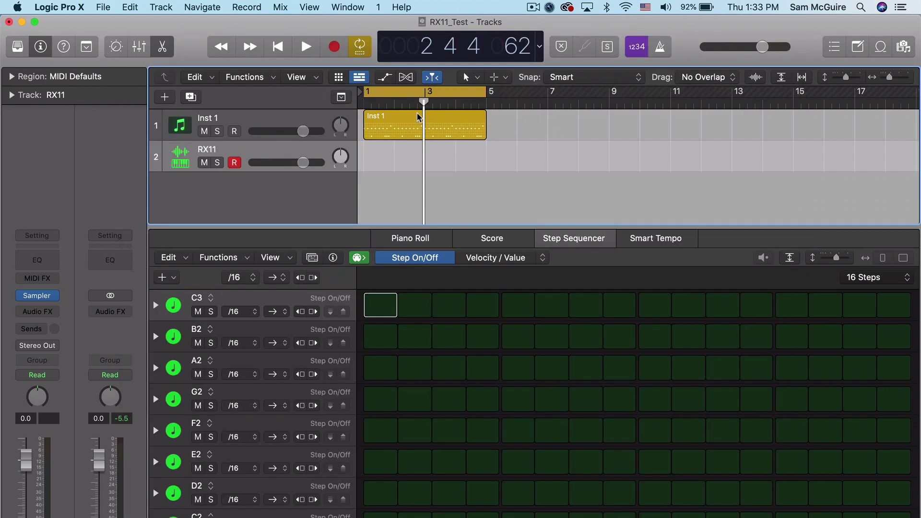
- Copy the Inst 1 region onto the RX11 track, mute Inst 1, and play the RX11 copy
{"action": "left_click", "coordinate": [414, 115]}
{"action": "left_click_drag", "start_coordinate": [413, 111], "coordinate": [413, 152]}
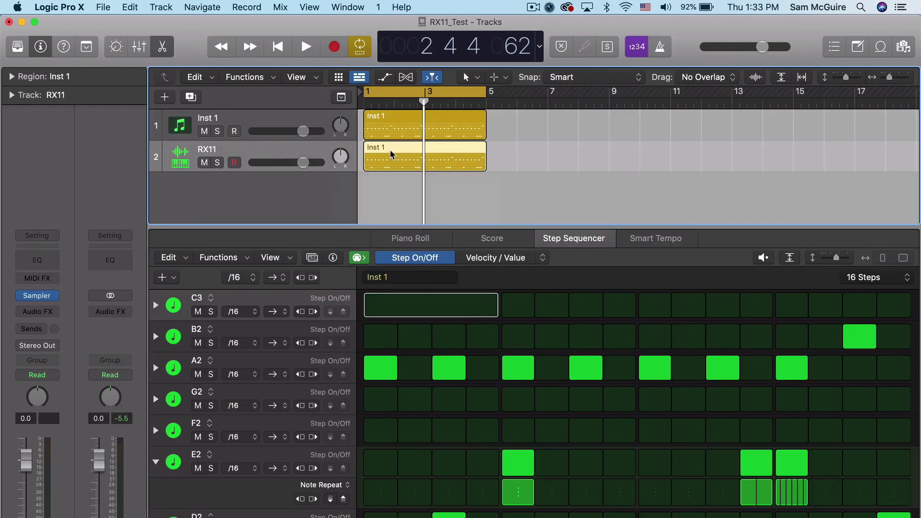
{"action": "left_click", "coordinate": [205, 131]}
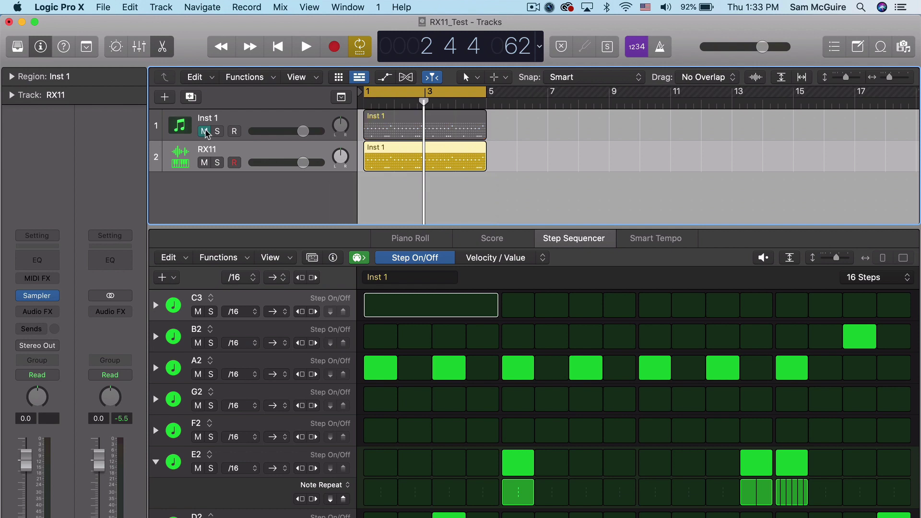
{"action": "key", "text": "space"}
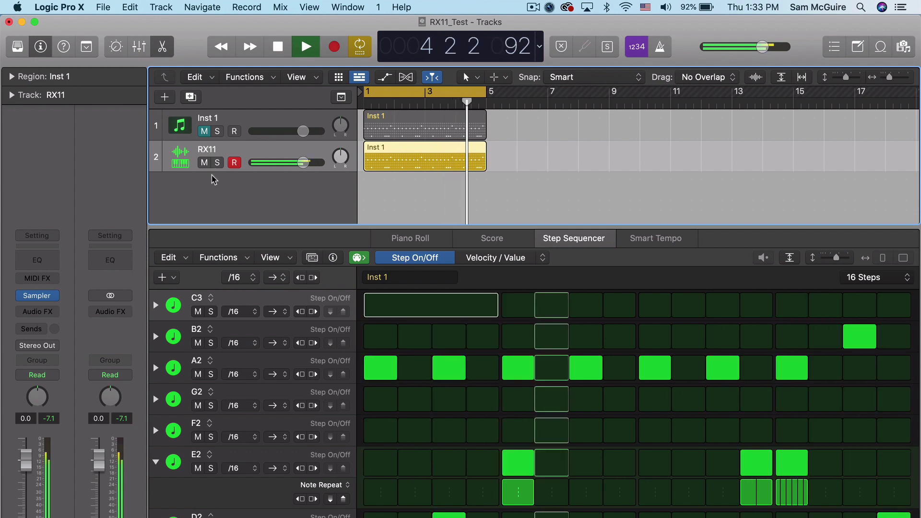
{"action": "key", "text": "space"}
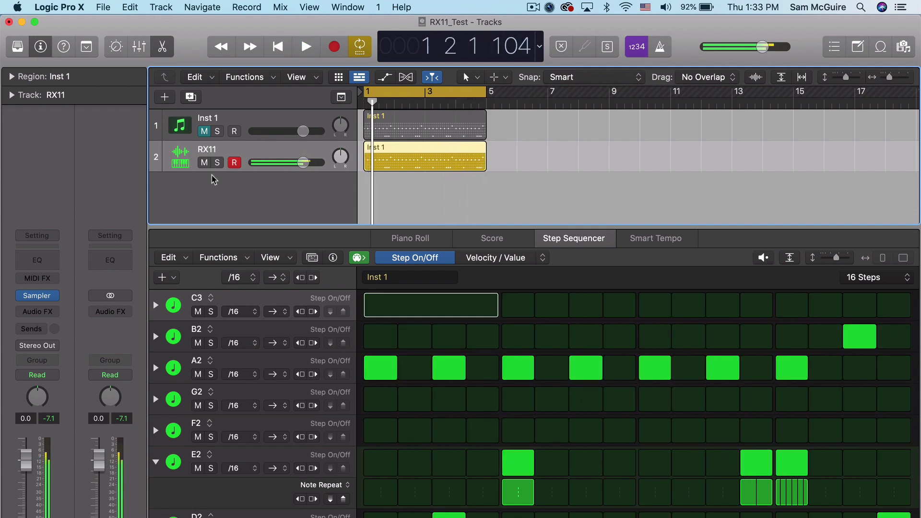
- Unmute Inst 1, mute RX11, and play the original pattern for comparison
{"action": "left_click", "coordinate": [204, 131]}
{"action": "left_click", "coordinate": [204, 162]}
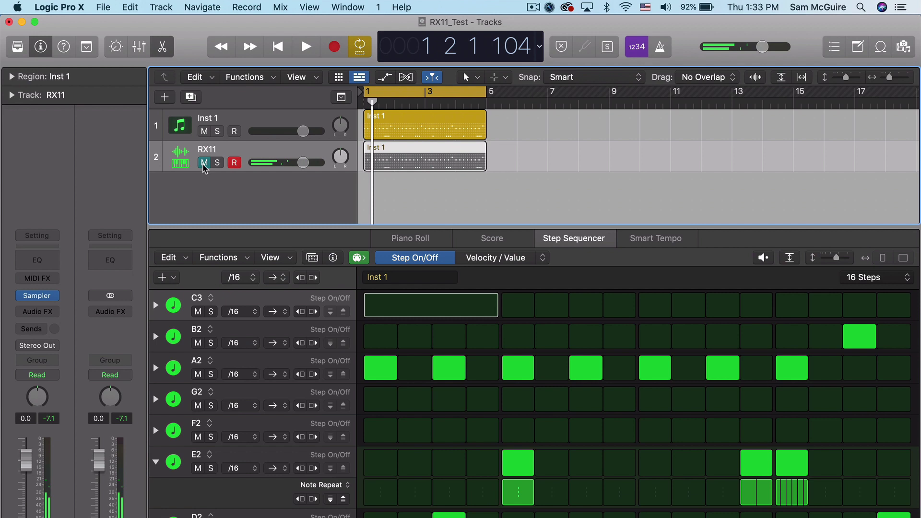
{"action": "key", "text": "space"}
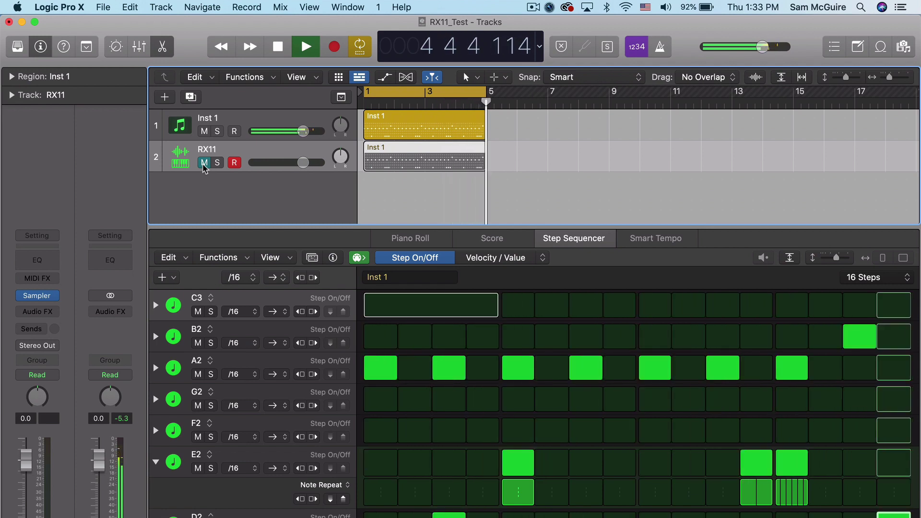
{"action": "key", "text": "space"}
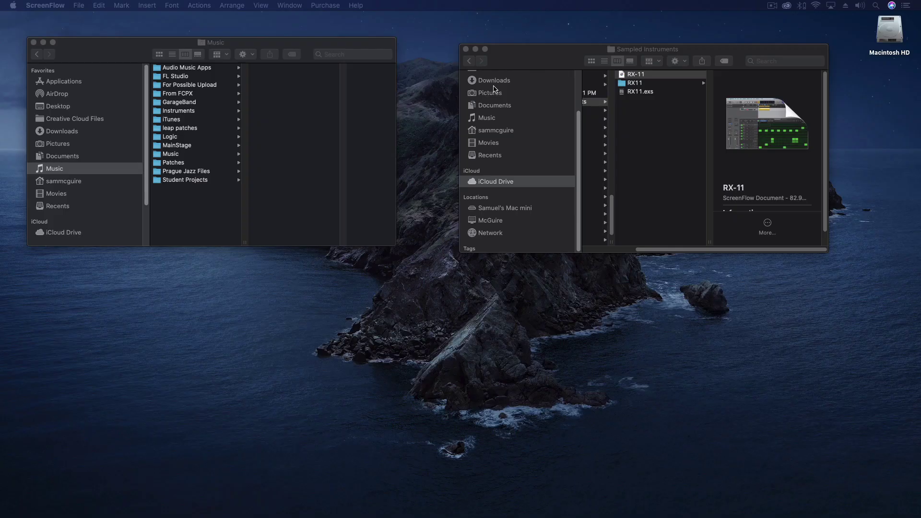
- Bring the Sampled Instruments window forward, preview RX11.exs, and open the RX11 folder
{"action": "left_click_drag", "start_coordinate": [541, 55], "coordinate": [537, 70]}
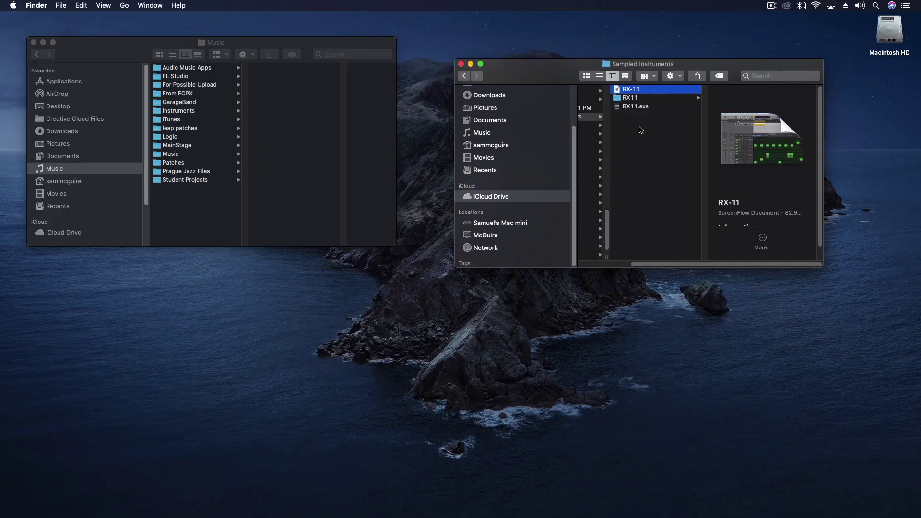
{"action": "left_click", "coordinate": [631, 110]}
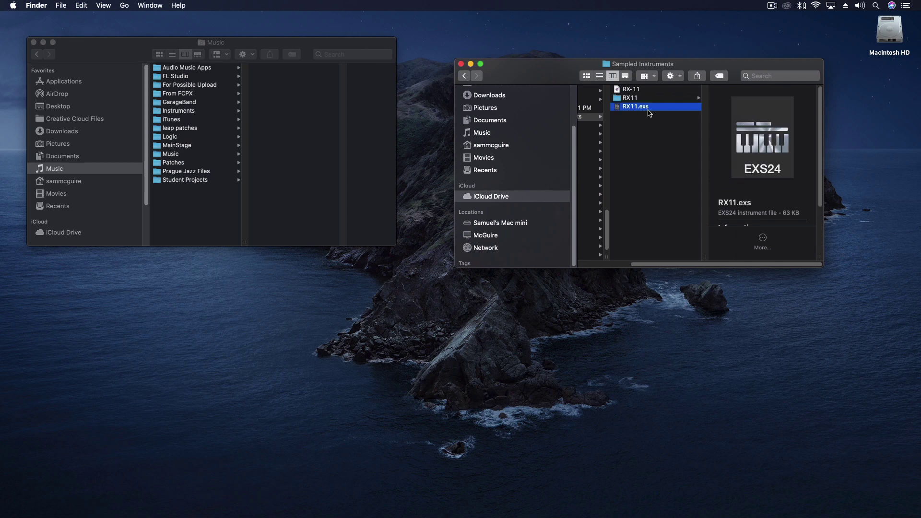
{"action": "left_click", "coordinate": [634, 100]}
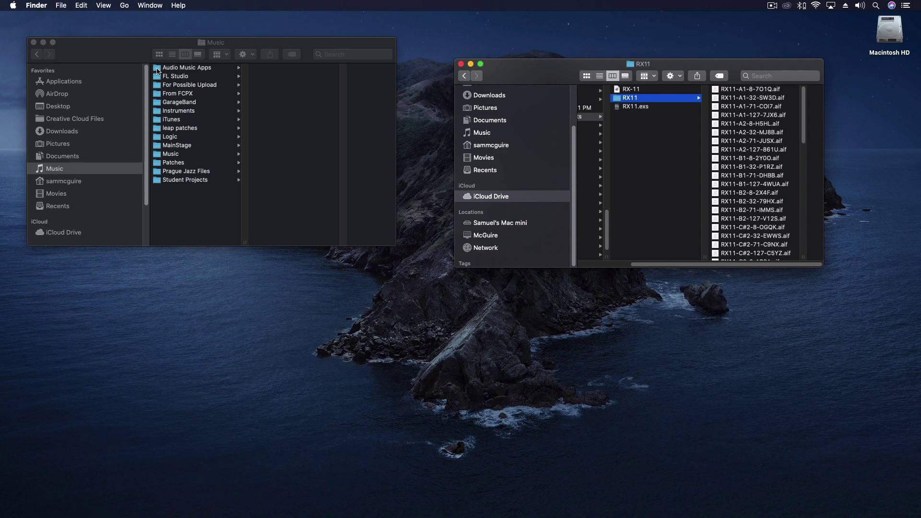
- Paste a copy of RX11.exs into Audio Music Apps › Sampler Instruments › Auto Sampled
{"action": "left_click", "coordinate": [184, 72]}
{"action": "left_click", "coordinate": [186, 69]}
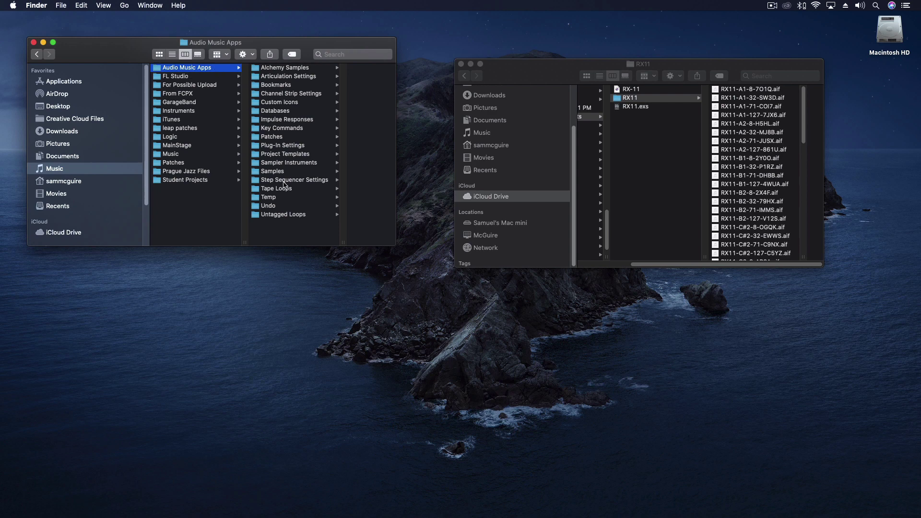
{"action": "left_click", "coordinate": [282, 163]}
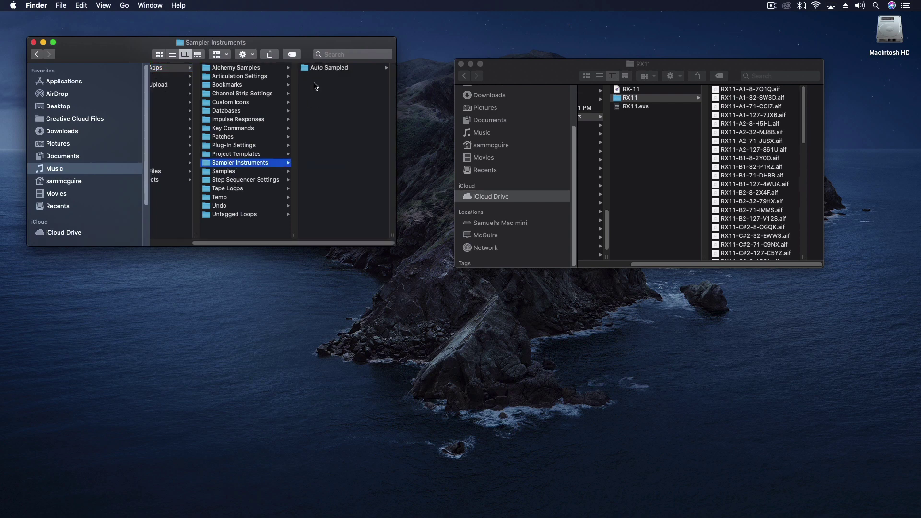
{"action": "left_click", "coordinate": [322, 69]}
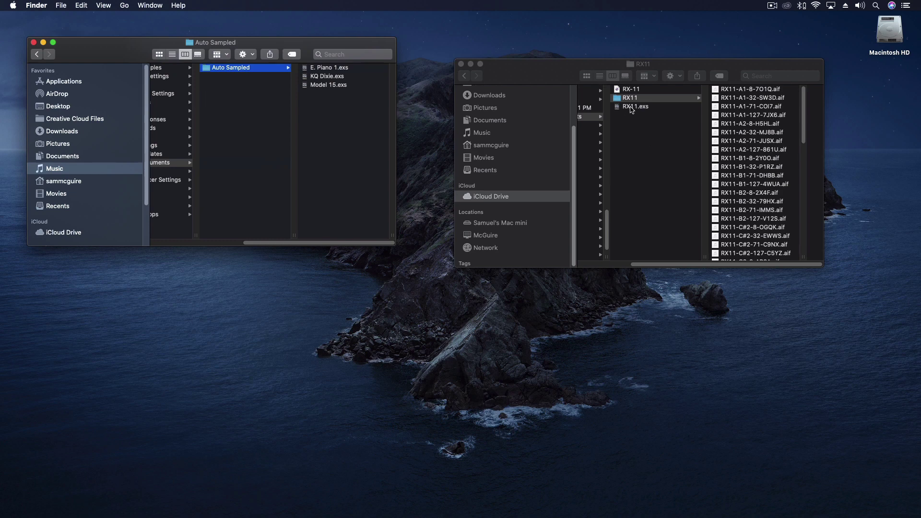
{"action": "left_click_drag", "start_coordinate": [633, 107], "coordinate": [341, 117]}
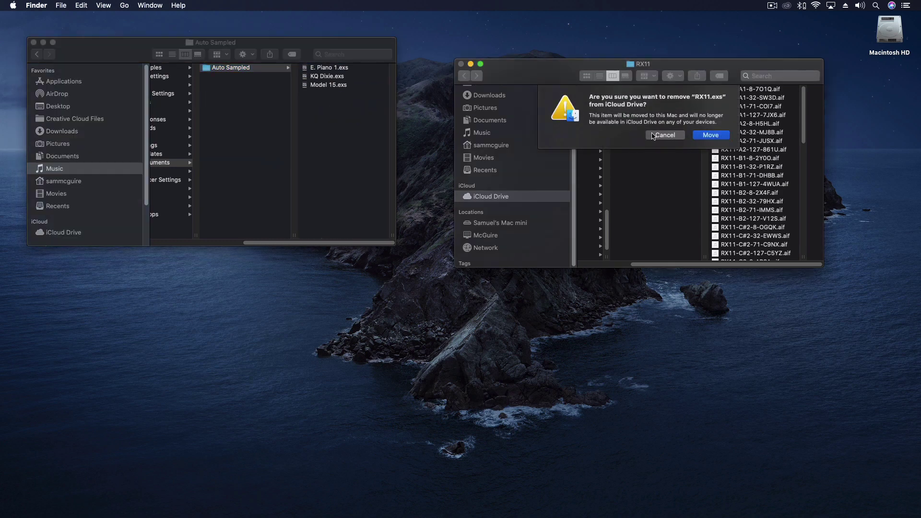
{"action": "left_click", "coordinate": [668, 136]}
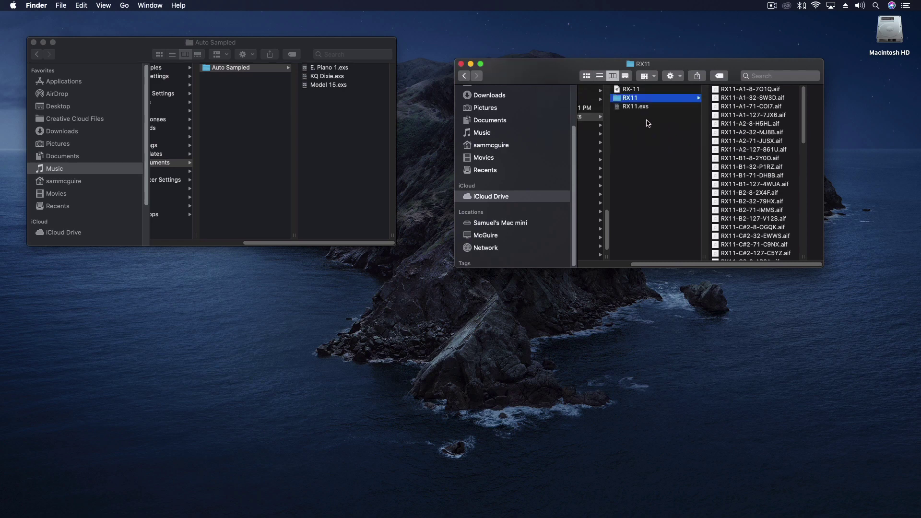
{"action": "left_click", "coordinate": [637, 112]}
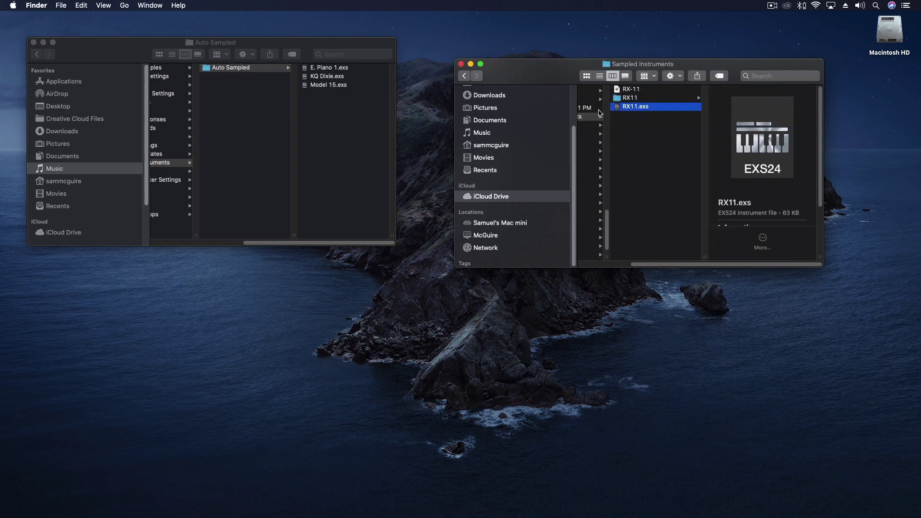
{"action": "left_click", "coordinate": [342, 116]}
{"action": "key", "text": "super+v"}
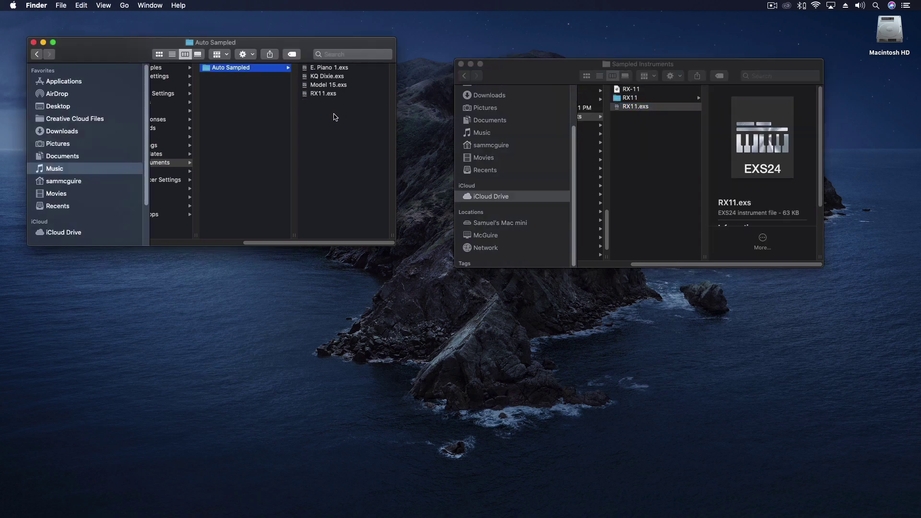
- Copy the RX11 samples folder into Samples › Auto Sampled
{"action": "scroll", "coordinate": [335, 119], "scroll_direction": "left", "scroll_amount": 3}
{"action": "scroll", "coordinate": [337, 119], "scroll_direction": "left", "scroll_amount": 2}
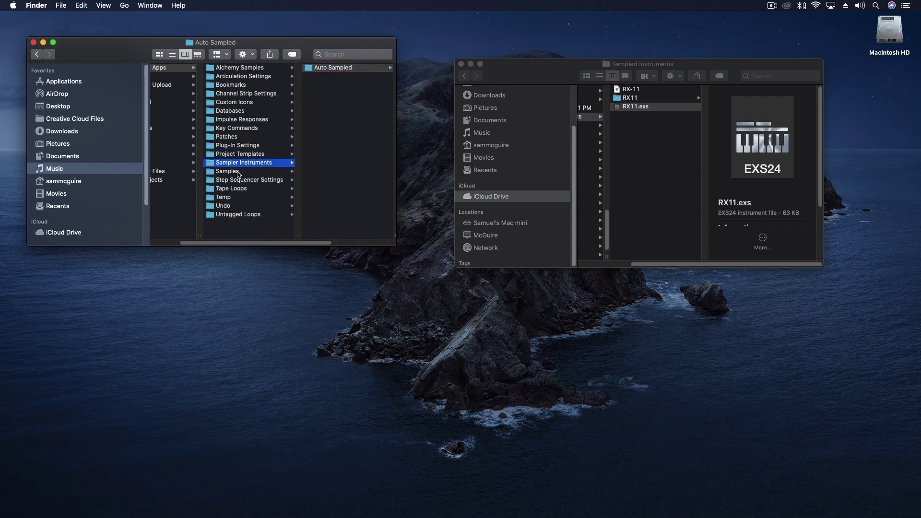
{"action": "left_click", "coordinate": [238, 172]}
{"action": "left_click", "coordinate": [334, 69]}
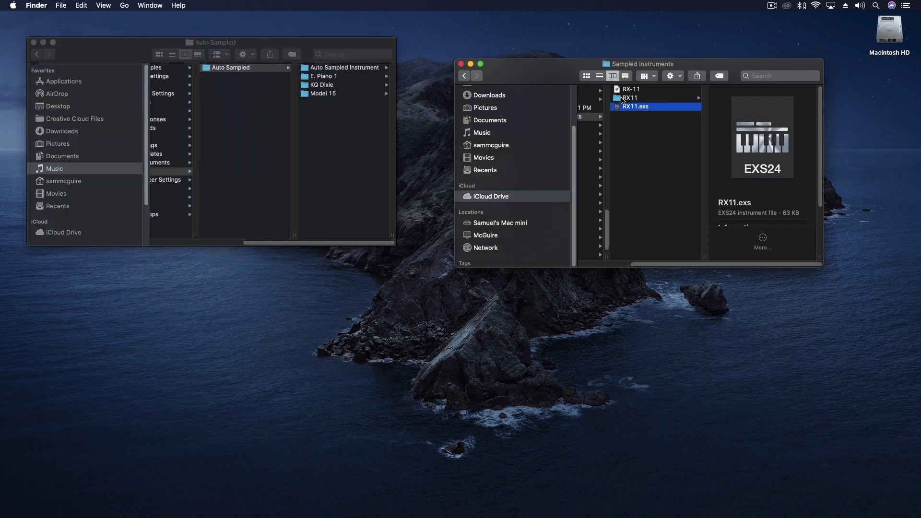
{"action": "left_click", "coordinate": [622, 100]}
{"action": "left_click", "coordinate": [622, 99]}
{"action": "key", "text": "super+c"}
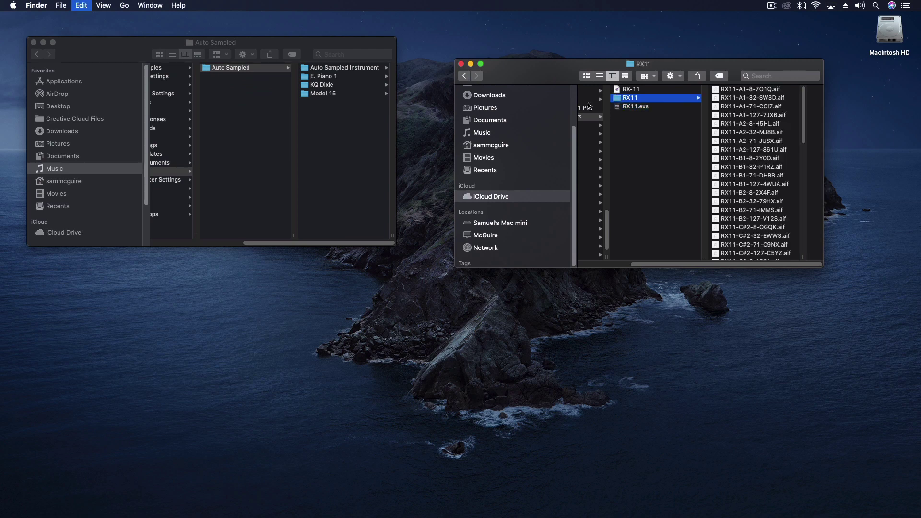
{"action": "left_click", "coordinate": [318, 117]}
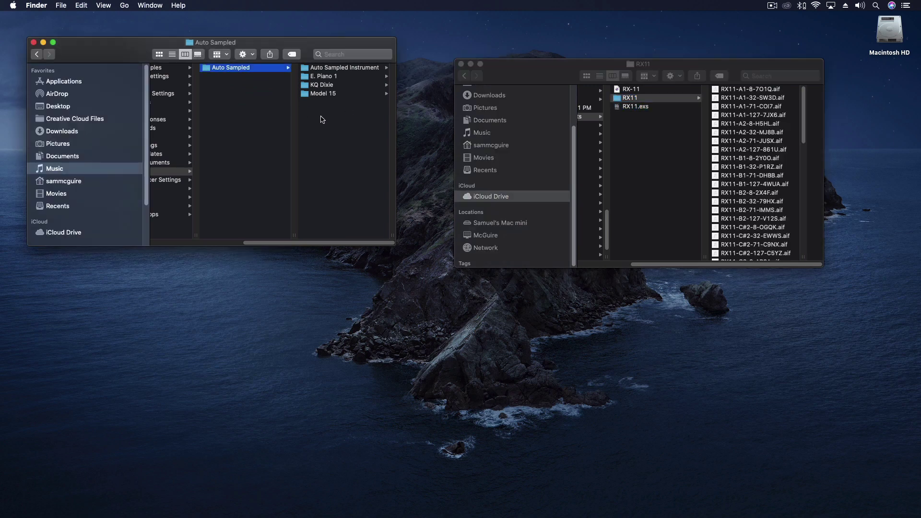
{"action": "key", "text": "super+v"}
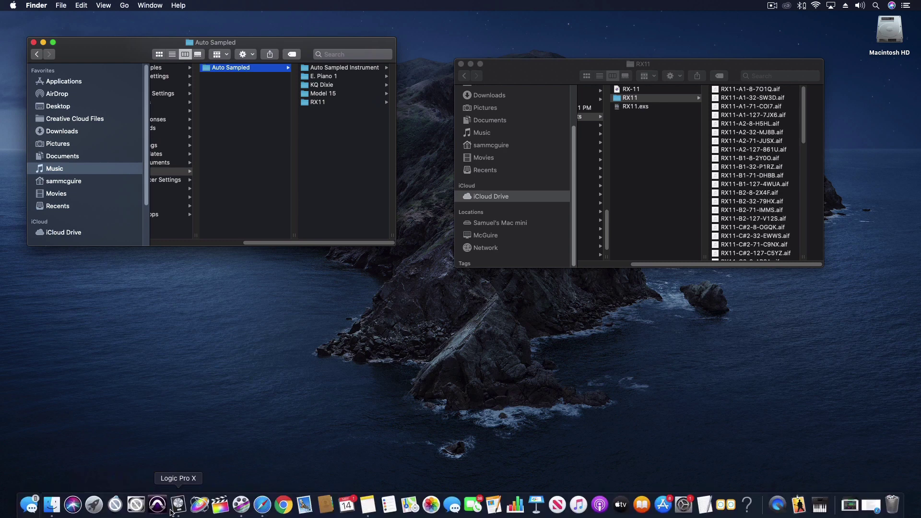
- Create a new Logic project with a software instrument track
{"action": "left_click", "coordinate": [171, 513]}
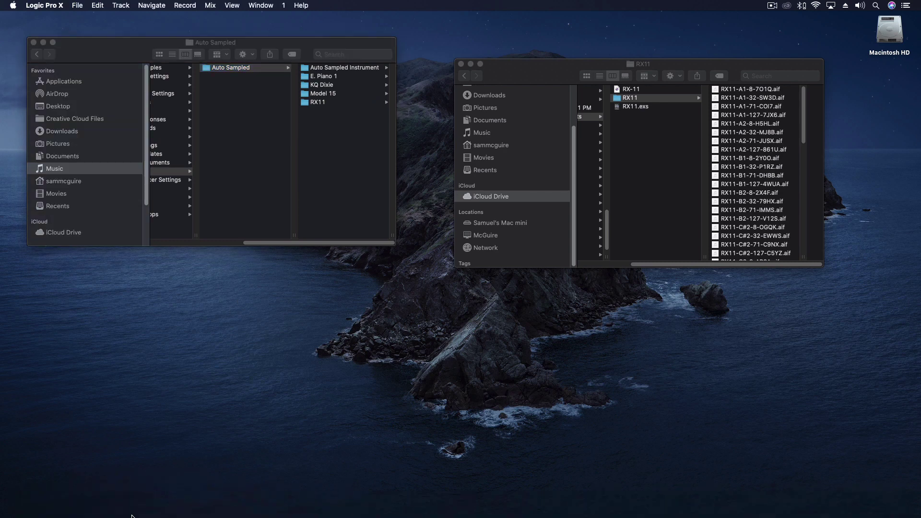
{"action": "left_click", "coordinate": [84, 5]}
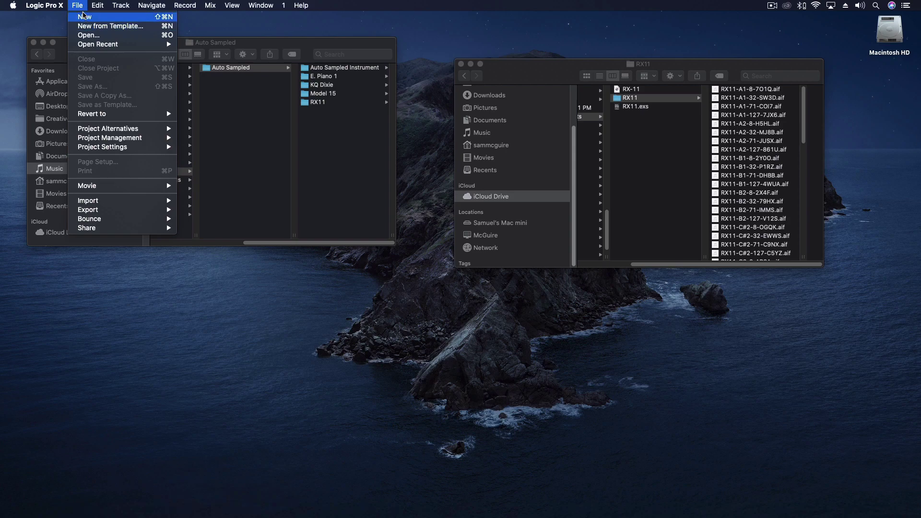
{"action": "left_click", "coordinate": [83, 15]}
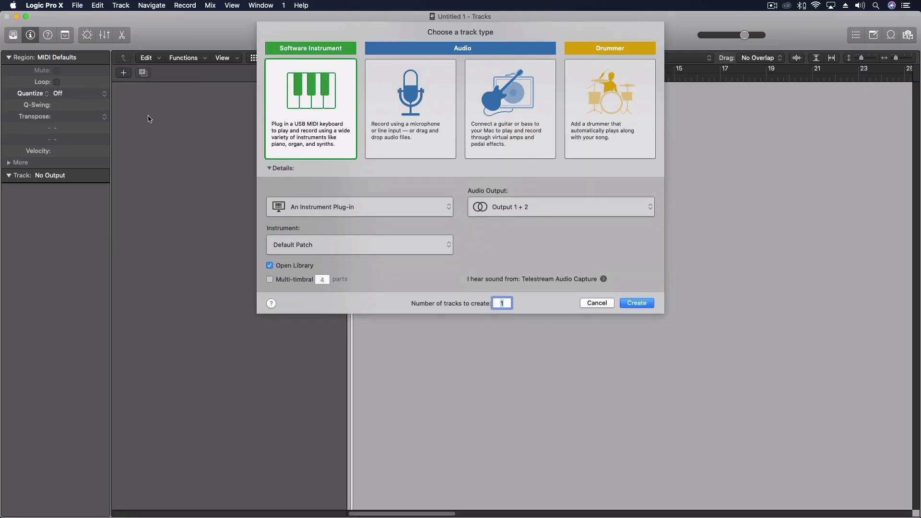
{"action": "key", "text": "Return"}
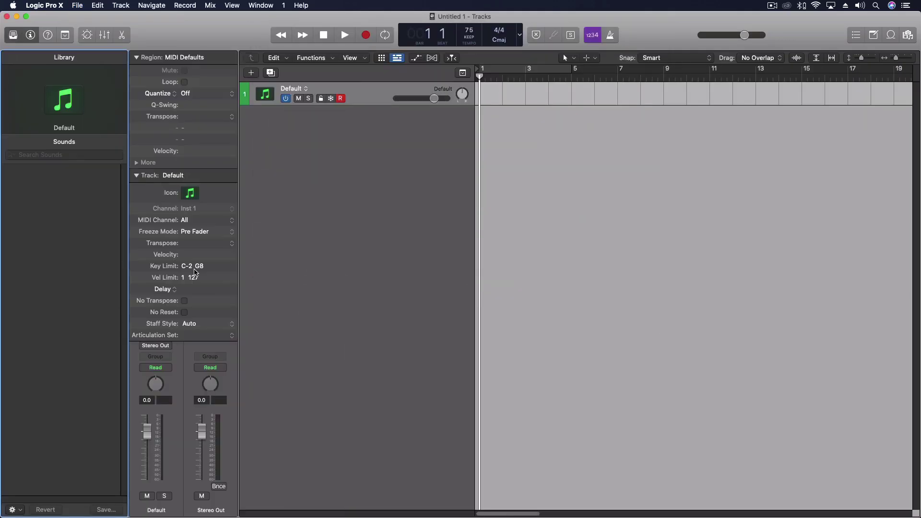
- Load a stereo Sampler (Multi-Sample) into Inst 1's instrument slot
{"action": "left_click", "coordinate": [137, 175]}
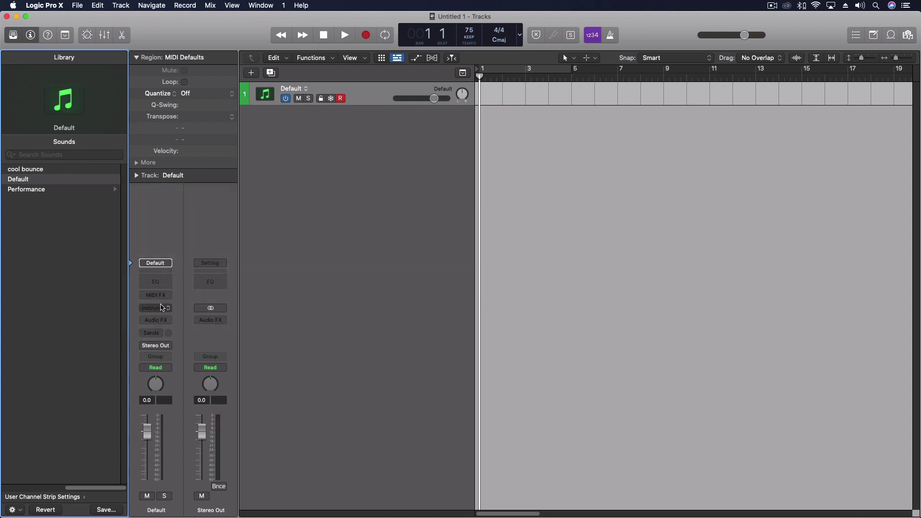
{"action": "left_click", "coordinate": [162, 307]}
{"action": "mouse_move", "coordinate": [170, 352]}
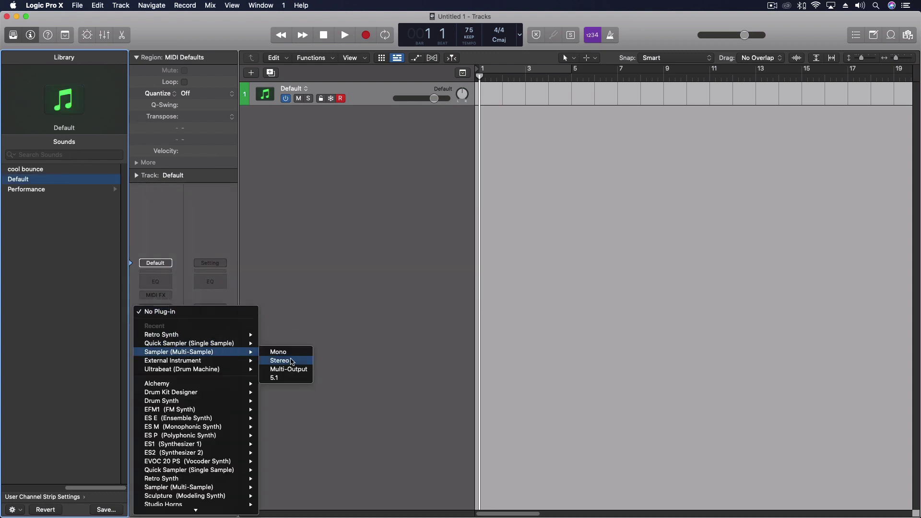
{"action": "left_click", "coordinate": [292, 360]}
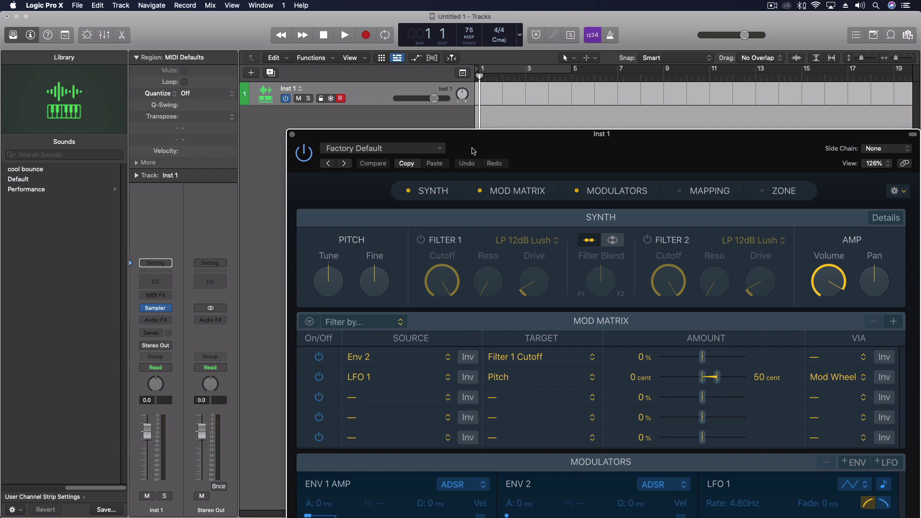
- Reposition the Sampler window and load the RX11 preset from the Auto Sampled list
{"action": "left_click_drag", "start_coordinate": [473, 151], "coordinate": [317, 39]}
{"action": "left_click", "coordinate": [269, 41]}
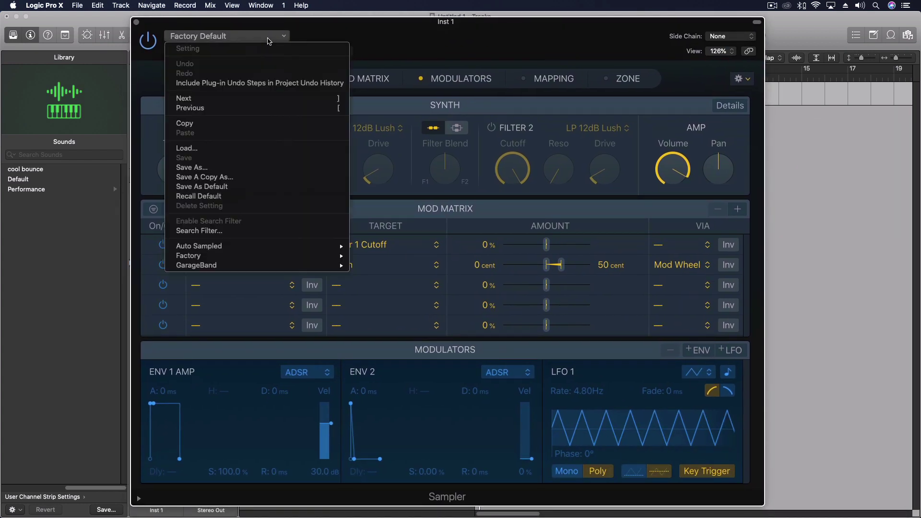
{"action": "mouse_move", "coordinate": [205, 249]}
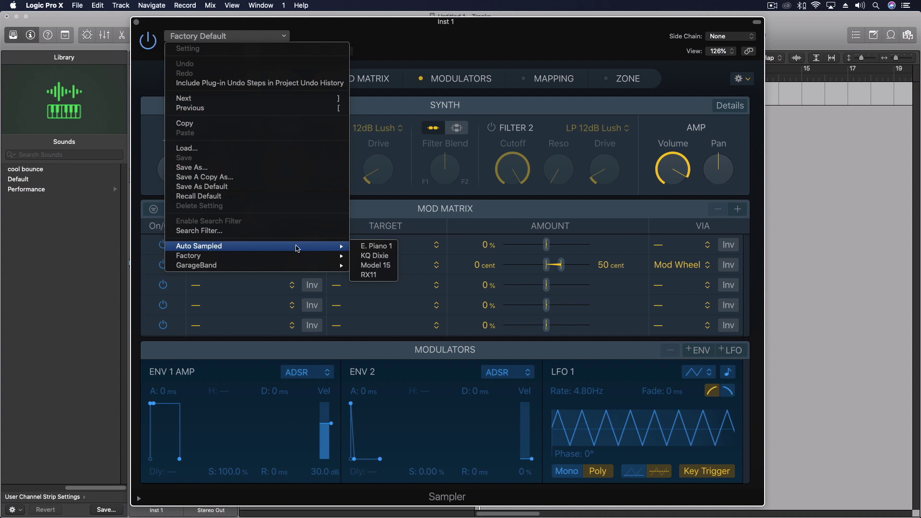
{"action": "left_click", "coordinate": [369, 275]}
- Hide the modulation matrix and modulators sections to reveal Sampler's mapping
{"action": "left_click", "coordinate": [554, 79]}
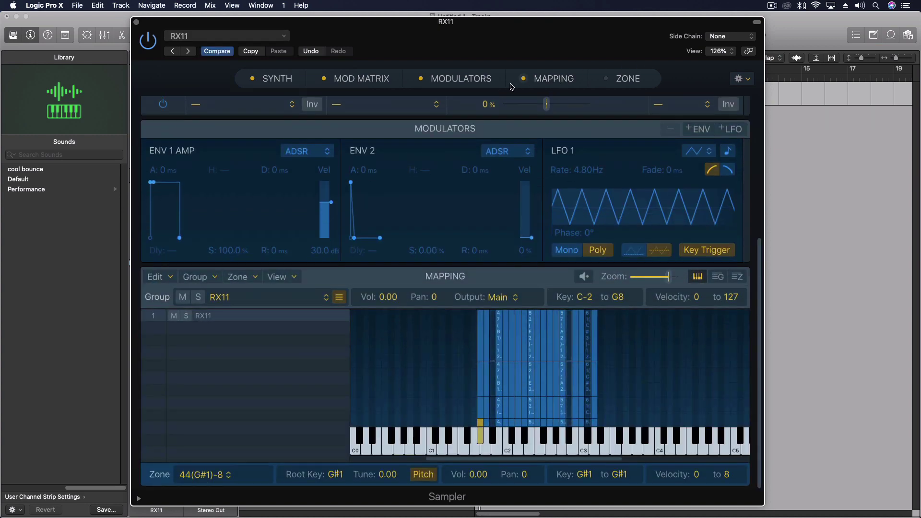
{"action": "left_click", "coordinate": [369, 81]}
{"action": "left_click", "coordinate": [429, 80]}
{"action": "left_click", "coordinate": [421, 79]}
{"action": "left_click", "coordinate": [324, 79]}
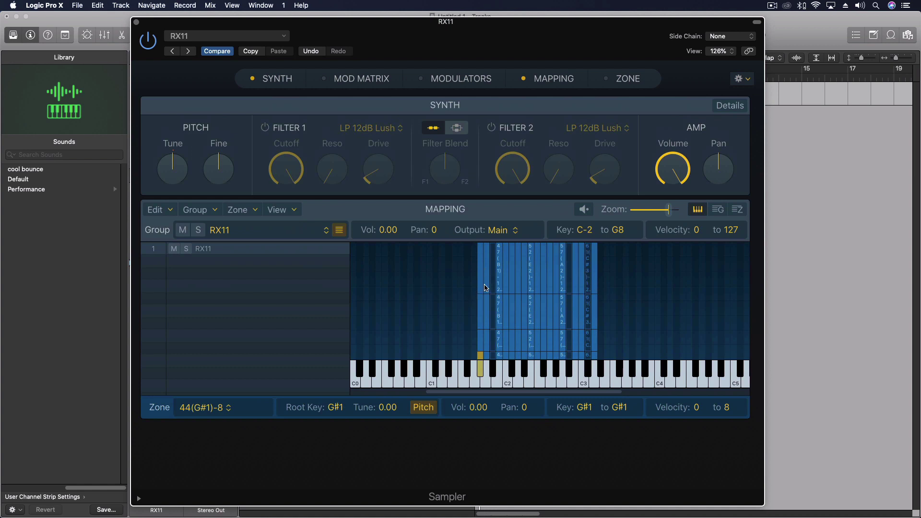
- Inspect the A#1 and B2 velocity zones in the mapping, then clear the selection
{"action": "left_click", "coordinate": [494, 273]}
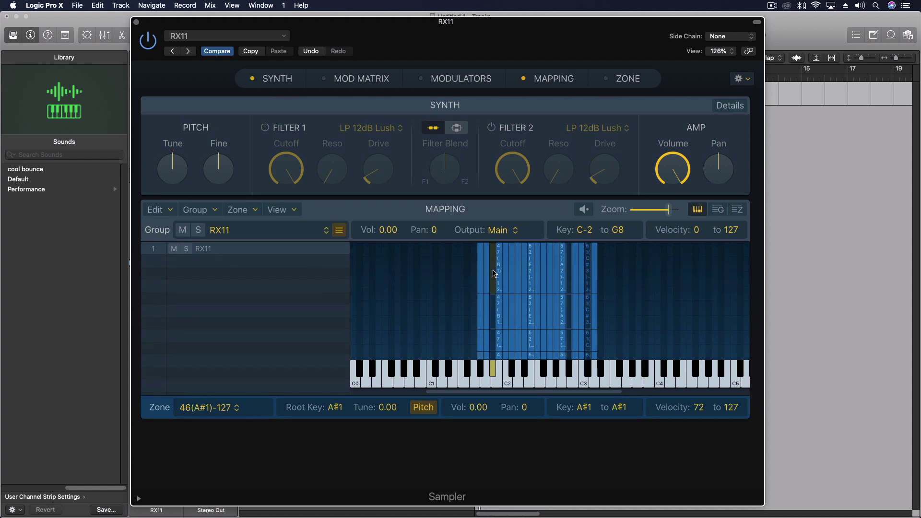
{"action": "left_click", "coordinate": [494, 315]}
{"action": "left_click", "coordinate": [494, 340]}
{"action": "left_click", "coordinate": [495, 356]}
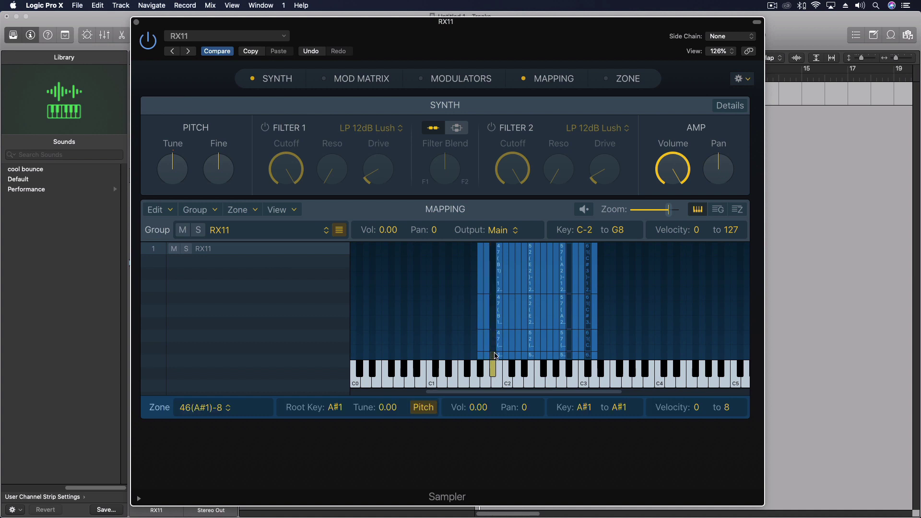
{"action": "left_click", "coordinate": [570, 269]}
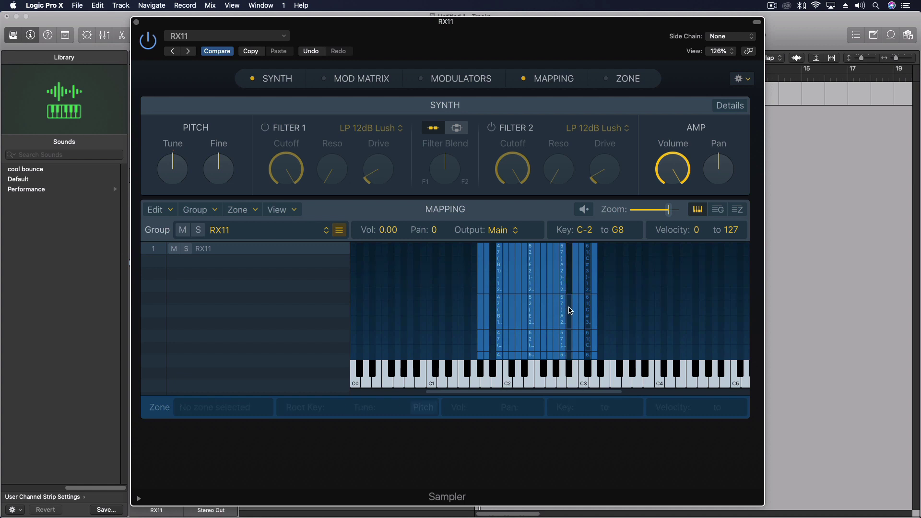
{"action": "left_click", "coordinate": [570, 311]}
{"action": "left_click", "coordinate": [570, 344]}
{"action": "left_click", "coordinate": [570, 357]}
{"action": "left_click", "coordinate": [585, 355]}
- Delete the three C#3 velocity zones, including 61(C#3)-32
{"action": "left_click", "coordinate": [588, 355]}
{"action": "left_click", "coordinate": [587, 343]}
{"action": "left_click", "coordinate": [586, 330]}
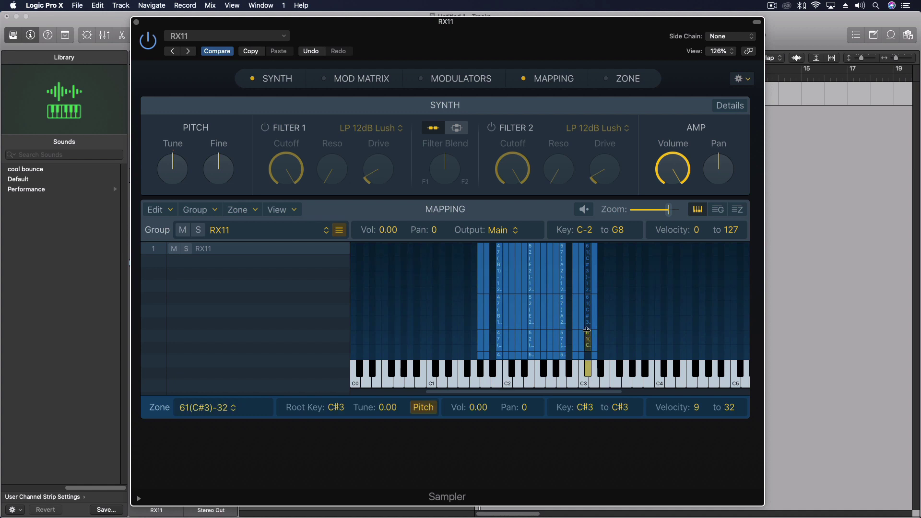
{"action": "key", "text": "Delete"}
{"action": "left_click", "coordinate": [587, 309]}
{"action": "key", "text": "Delete"}
{"action": "left_click", "coordinate": [584, 284]}
{"action": "key", "text": "Delete"}
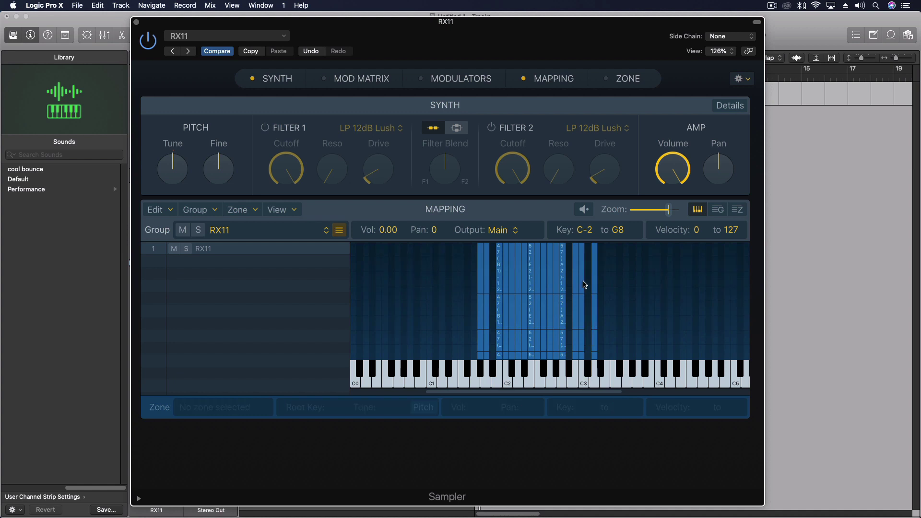
- Audition the mapped samples on the keyboard from G#1 up through C3
{"action": "left_click", "coordinate": [480, 371]}
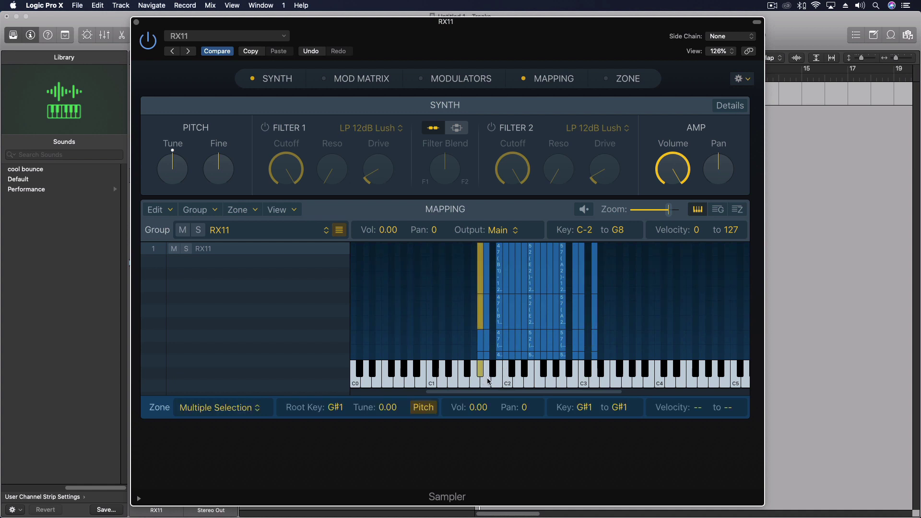
{"action": "left_click", "coordinate": [488, 381]}
{"action": "left_click", "coordinate": [498, 381]}
{"action": "left_click", "coordinate": [507, 381]}
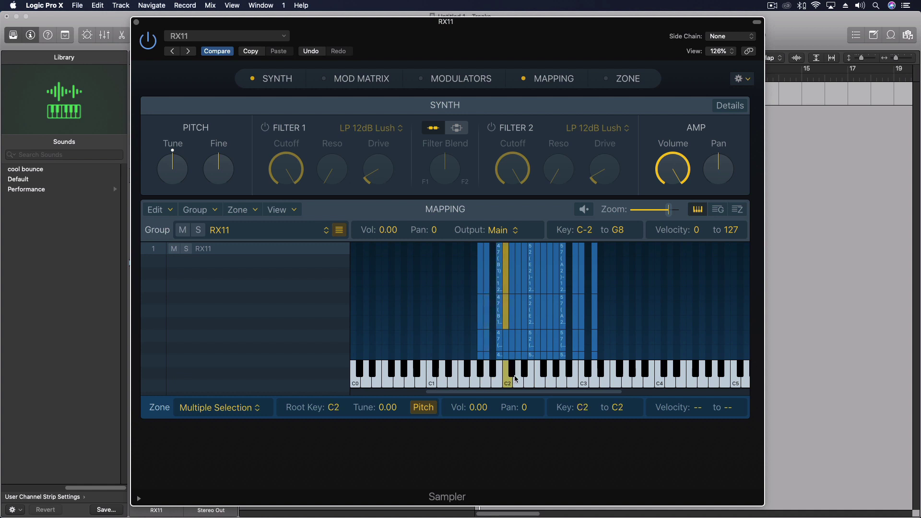
{"action": "left_click", "coordinate": [512, 370]}
{"action": "left_click", "coordinate": [524, 371]}
{"action": "left_click", "coordinate": [531, 382]}
{"action": "left_click", "coordinate": [543, 370]}
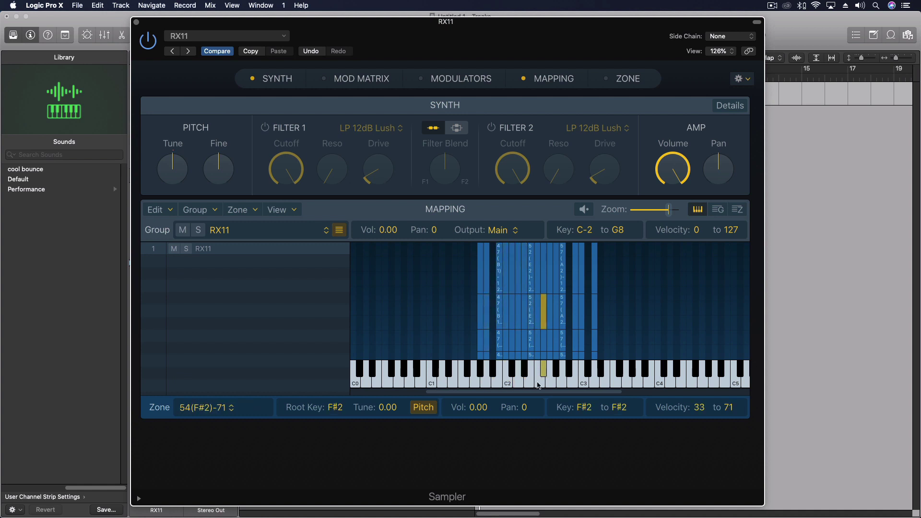
{"action": "left_click", "coordinate": [549, 383]}
{"action": "left_click", "coordinate": [556, 372]}
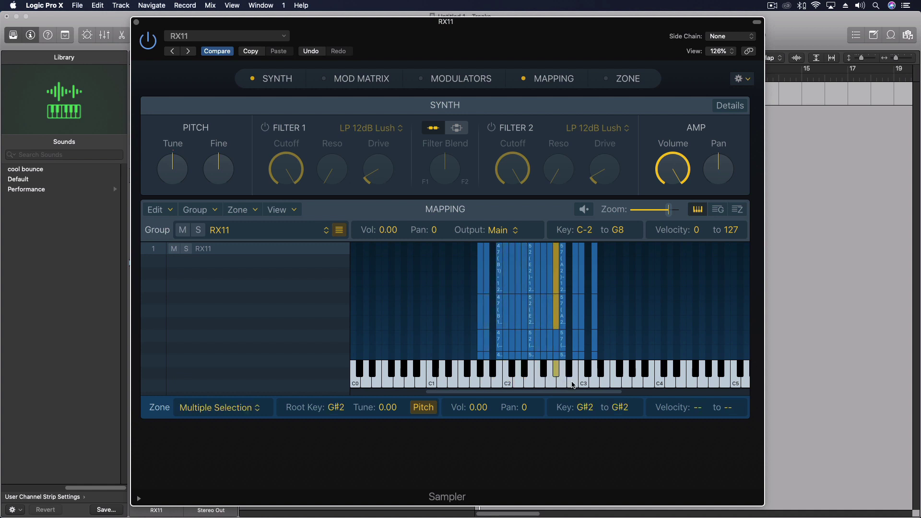
{"action": "left_click", "coordinate": [562, 383]}
{"action": "left_click", "coordinate": [574, 383]}
{"action": "left_click", "coordinate": [583, 383]}
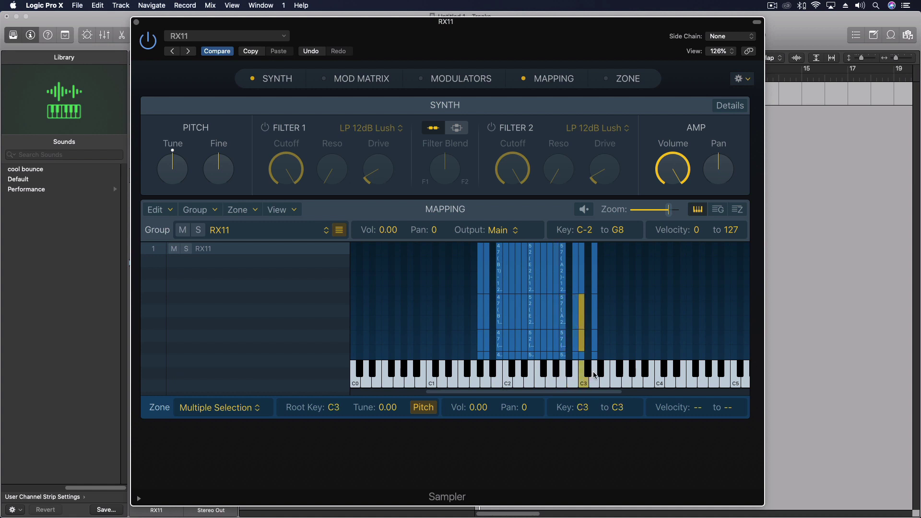
- Audition the D3 sample in the RX11 Sampler and nudge the plugin window
{"action": "left_click", "coordinate": [594, 375]}
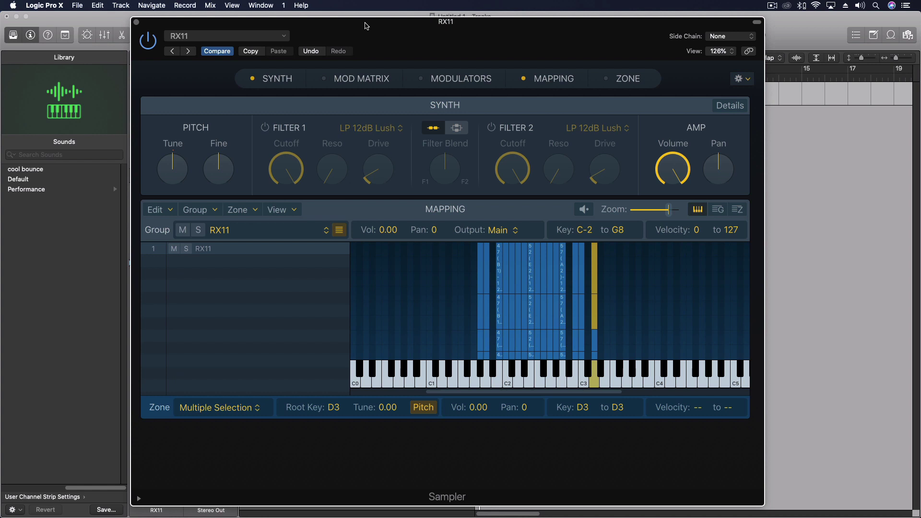
{"action": "left_click_drag", "start_coordinate": [445, 33], "coordinate": [449, 33]}
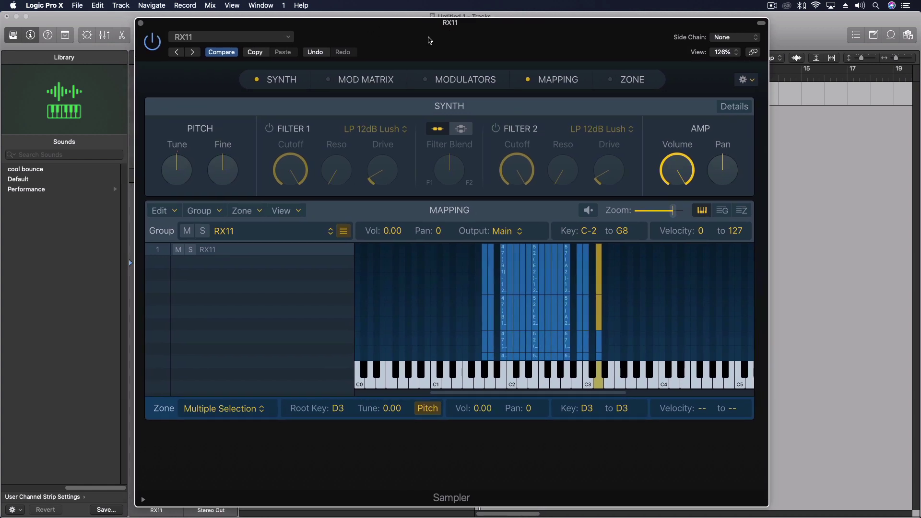
- Close the Sampler and show RX11's Step Sequencer enlarged to display every note row
{"action": "left_click", "coordinate": [141, 23]}
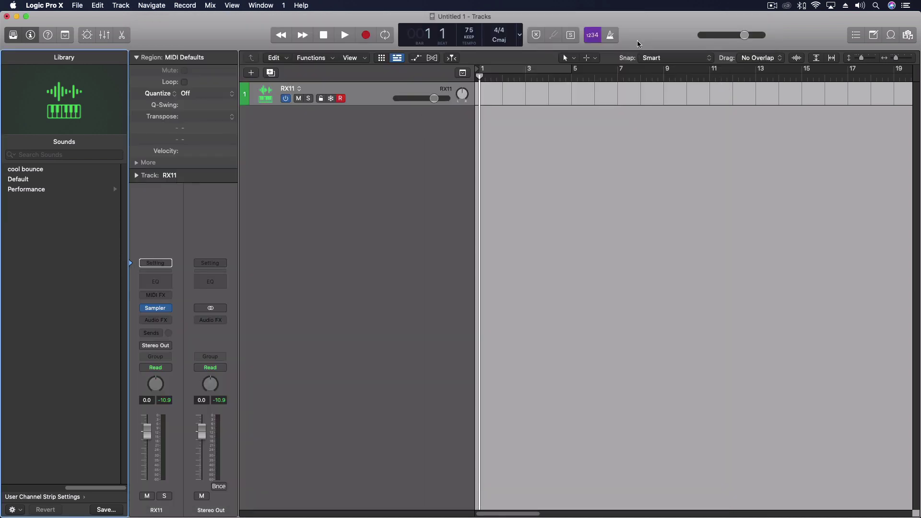
{"action": "left_click", "coordinate": [122, 35]}
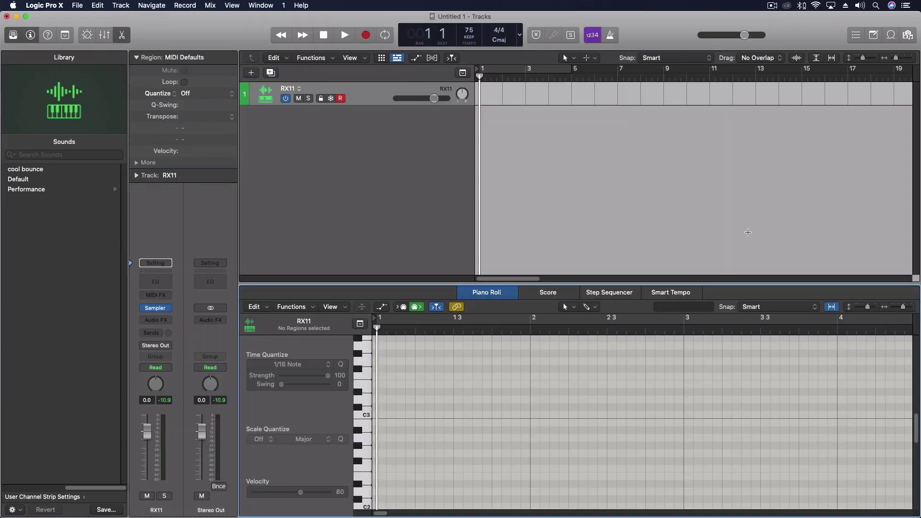
{"action": "left_click", "coordinate": [607, 293]}
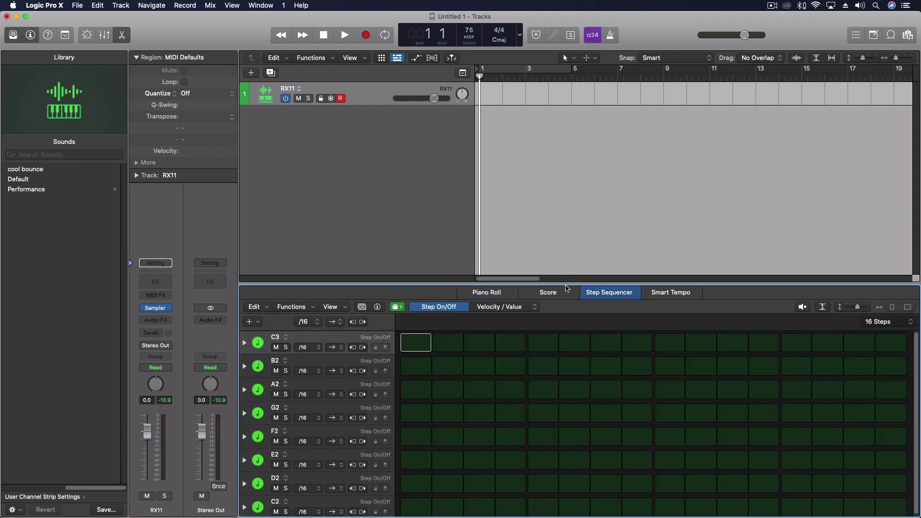
{"action": "left_click_drag", "start_coordinate": [565, 283], "coordinate": [565, 184]}
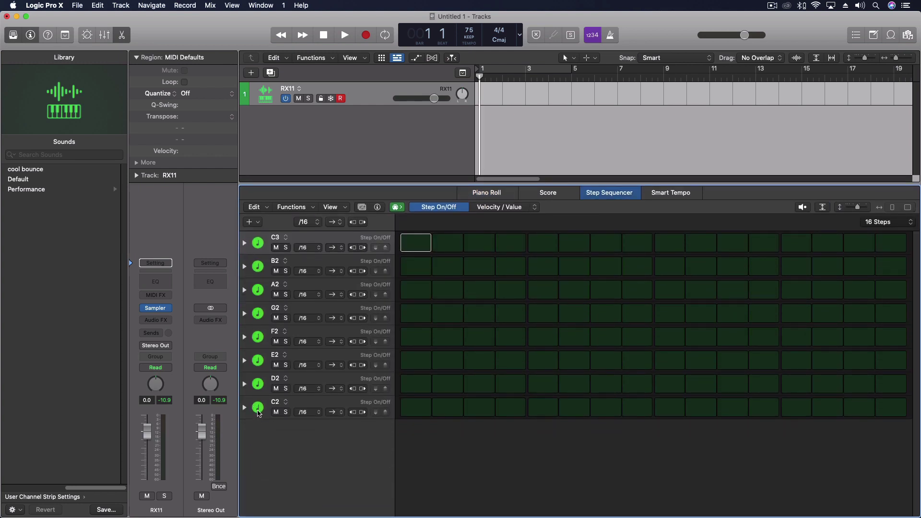
- Change the bottom C2 row's note to A1 and audition it
{"action": "left_click", "coordinate": [258, 409]}
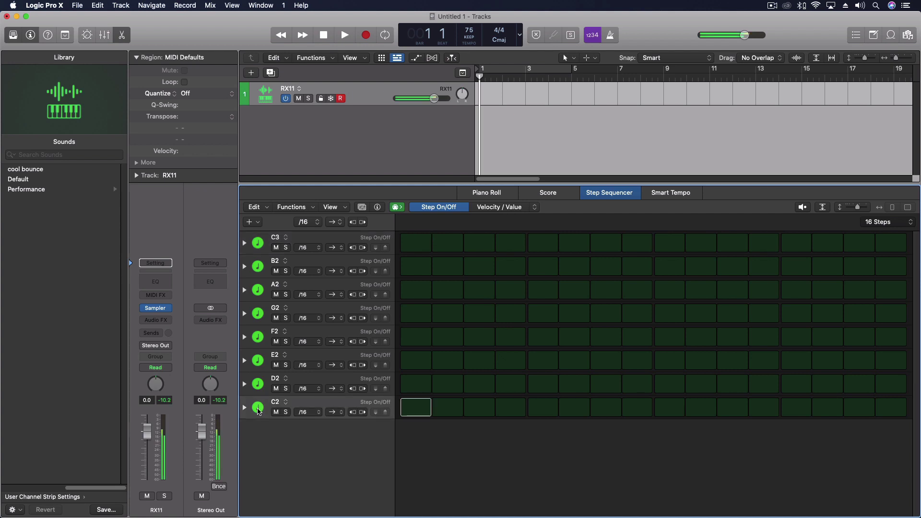
{"action": "left_click", "coordinate": [281, 405]}
{"action": "mouse_move", "coordinate": [302, 410]}
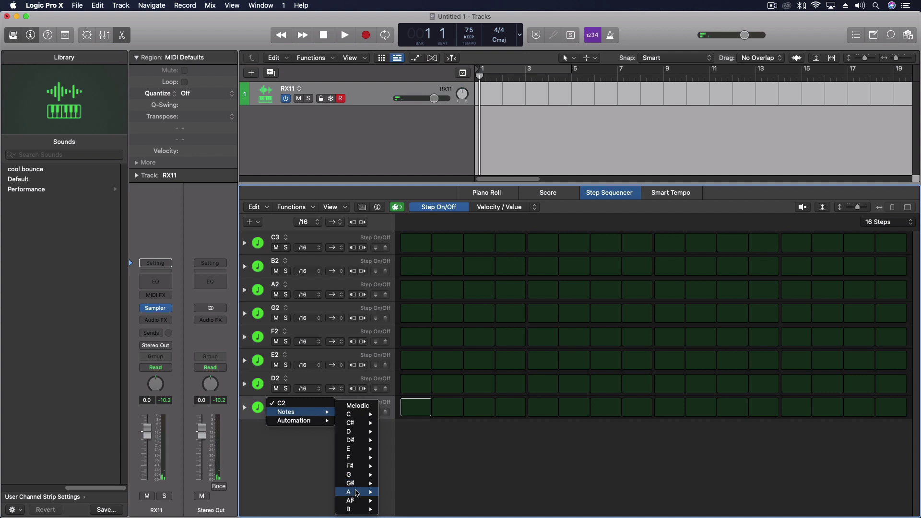
{"action": "mouse_move", "coordinate": [358, 492]}
{"action": "left_click", "coordinate": [394, 458]}
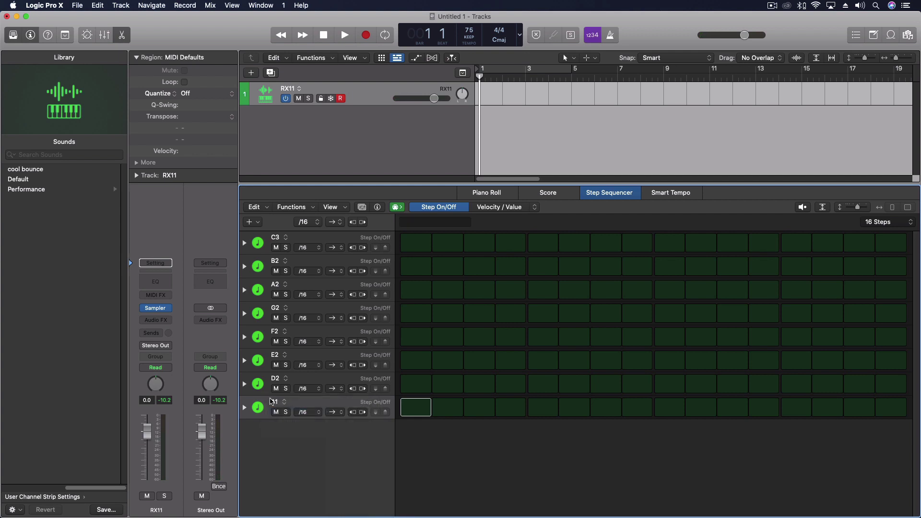
{"action": "left_click", "coordinate": [258, 409]}
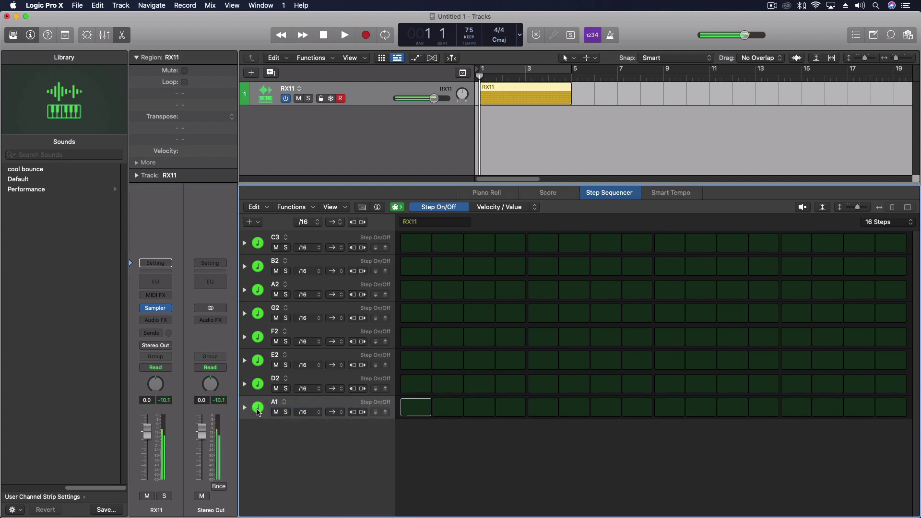
- Turn on A1 steps 1 and 9, then select the E2 row
{"action": "left_click", "coordinate": [416, 413]}
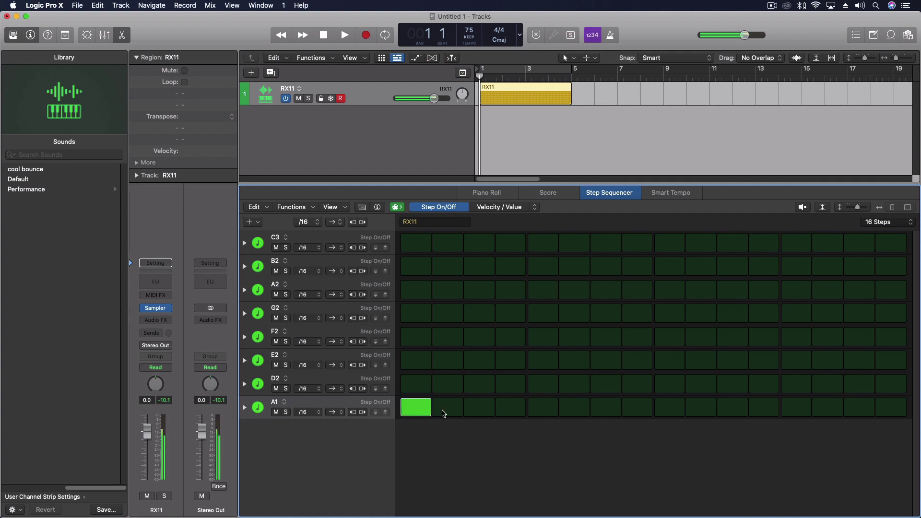
{"action": "left_click", "coordinate": [666, 410]}
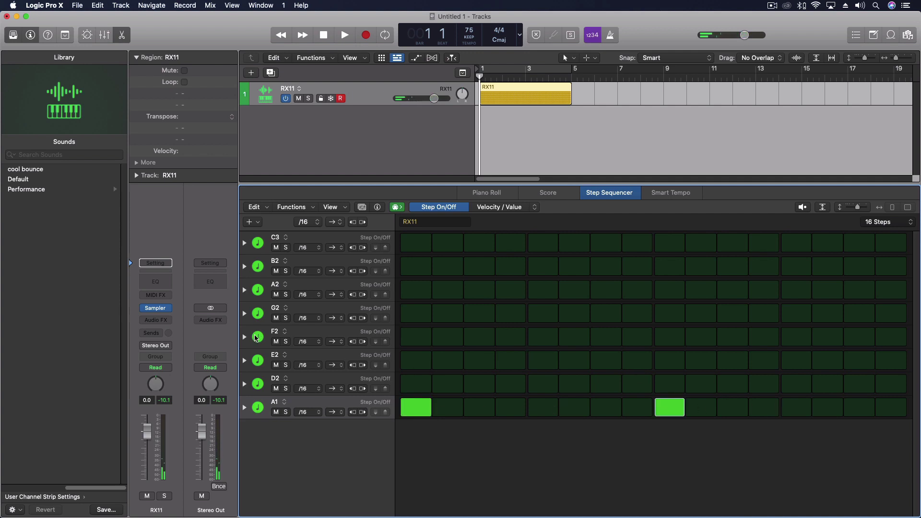
{"action": "left_click", "coordinate": [257, 345]}
{"action": "left_click", "coordinate": [259, 361]}
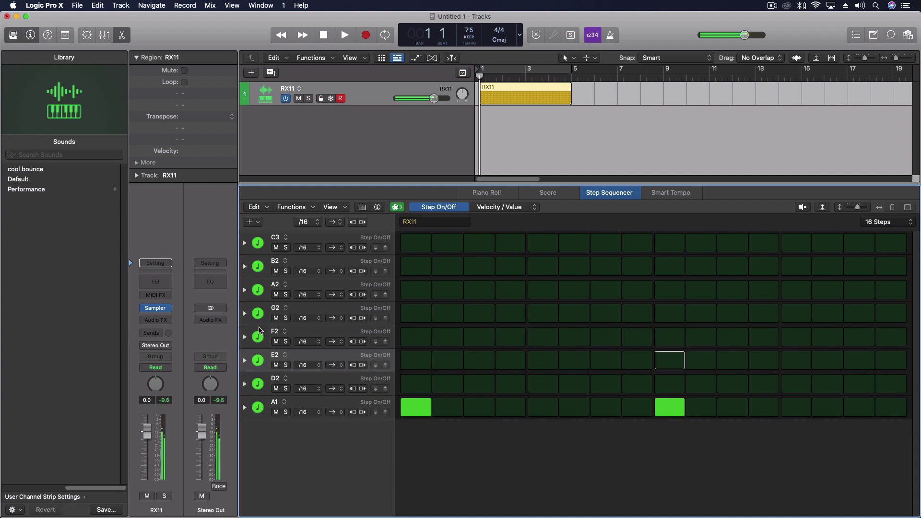
- Show Note Repeat in E2's lane and turn on step 5 with a repeat of 5
{"action": "left_click", "coordinate": [244, 360]}
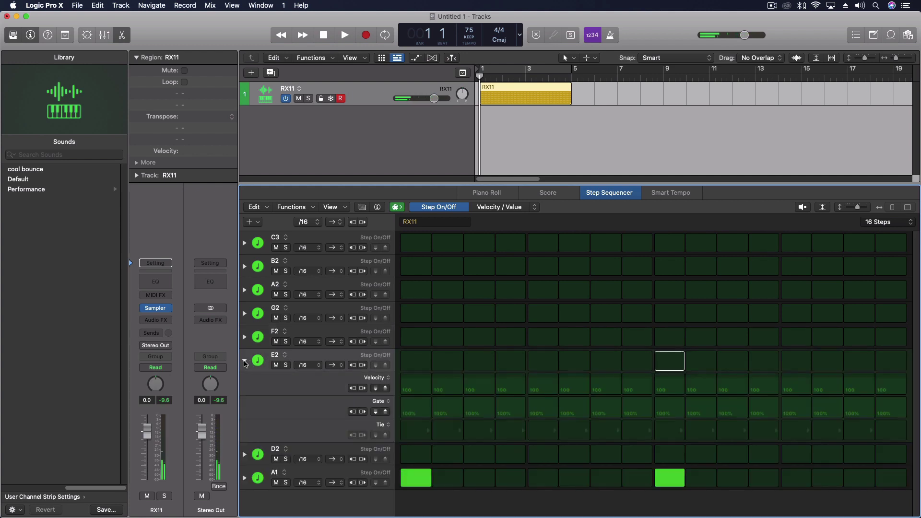
{"action": "left_click", "coordinate": [382, 379]}
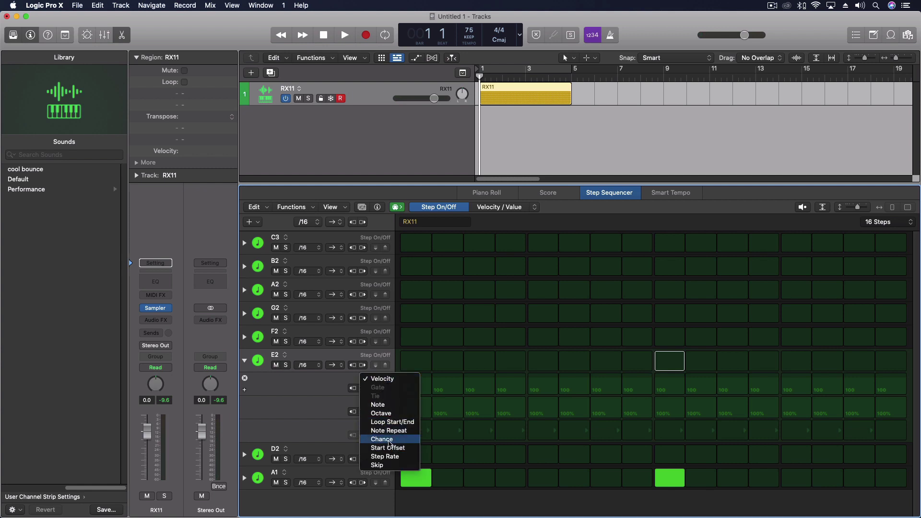
{"action": "left_click", "coordinate": [388, 430]}
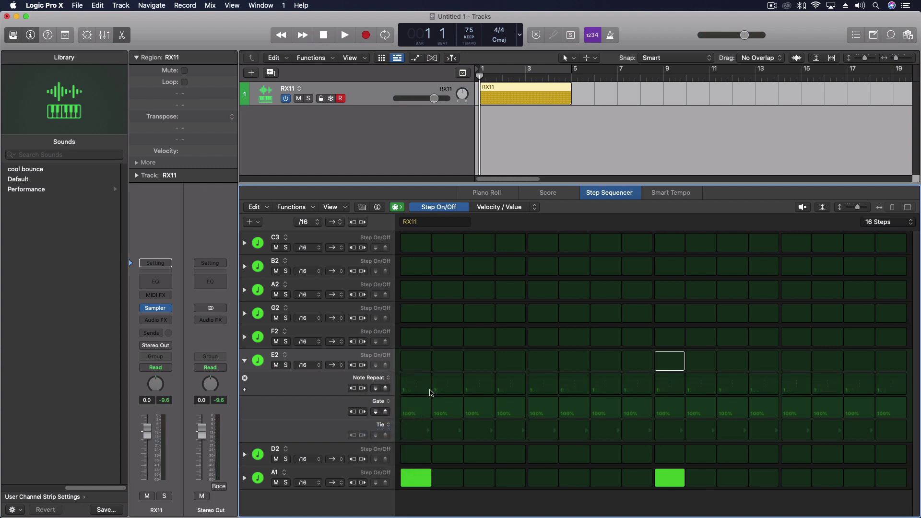
{"action": "left_click", "coordinate": [539, 367]}
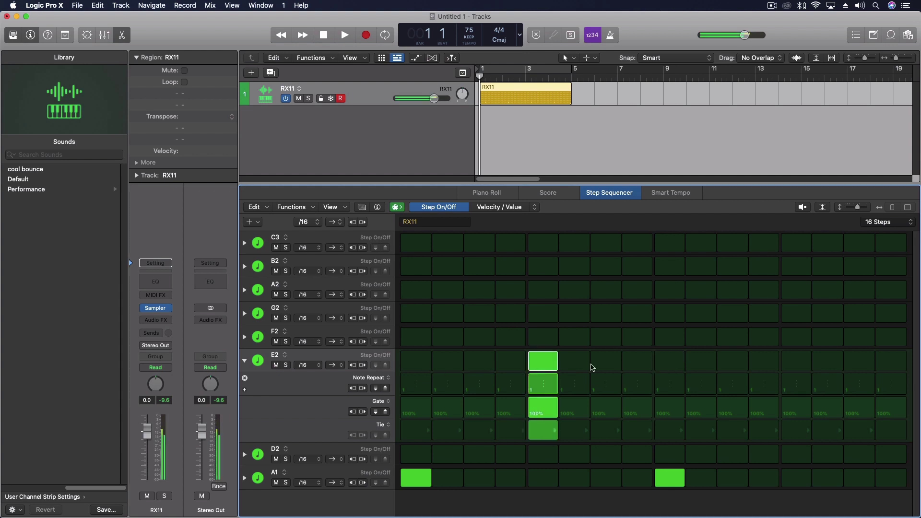
{"action": "left_click_drag", "start_coordinate": [543, 392], "coordinate": [543, 387]}
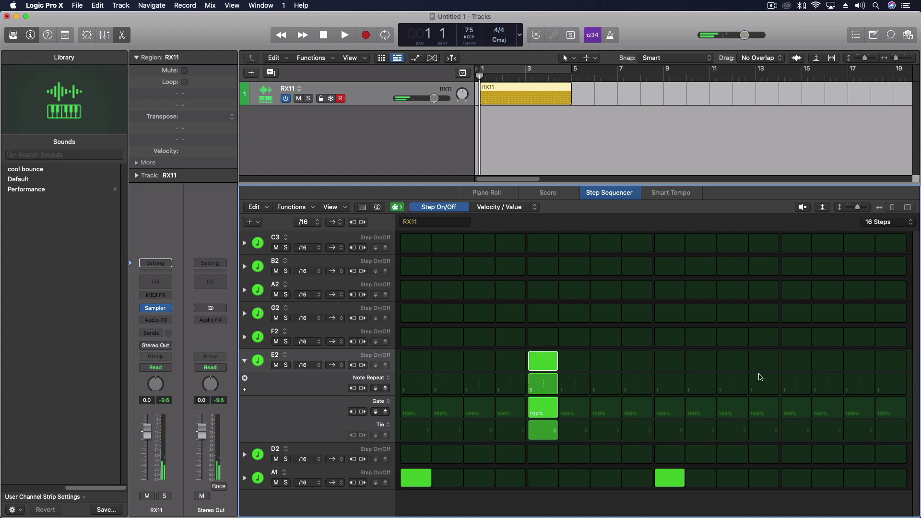
- Turn on E2 steps 13 and 12, play the pattern, and set step 13's repeat to 1
{"action": "left_click", "coordinate": [787, 367]}
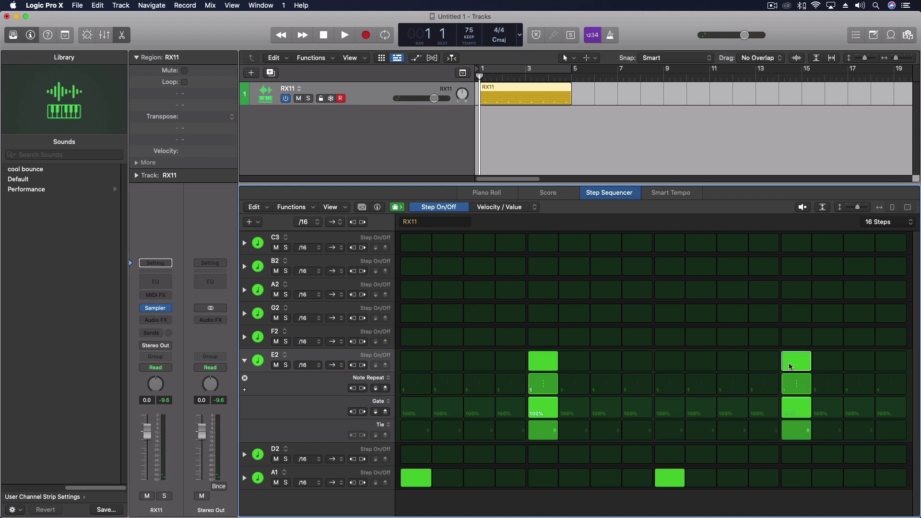
{"action": "left_click_drag", "start_coordinate": [793, 389], "coordinate": [763, 383]}
{"action": "left_click", "coordinate": [768, 366]}
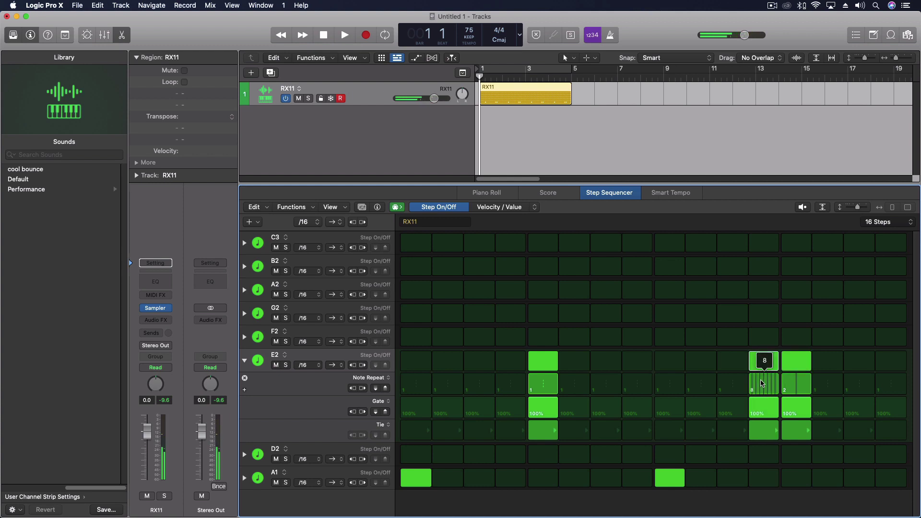
{"action": "key", "text": "space"}
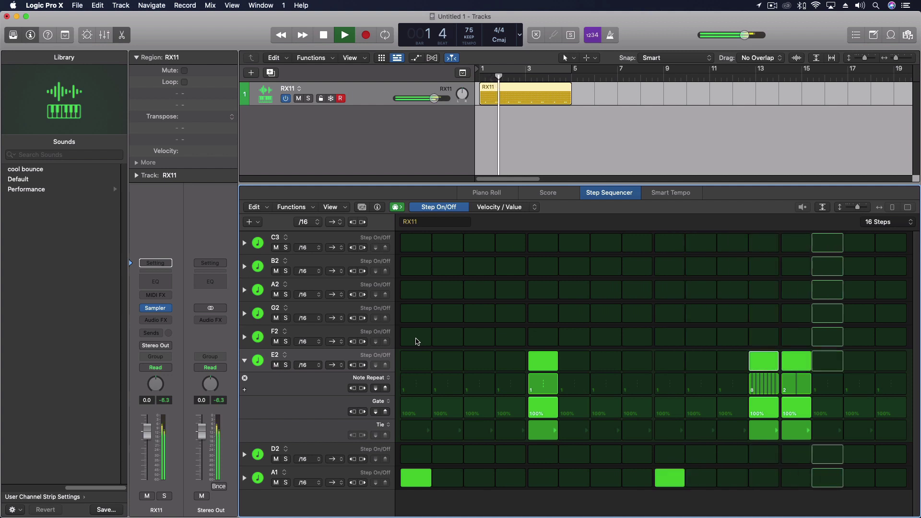
{"action": "key", "text": "space"}
{"action": "left_click_drag", "start_coordinate": [796, 386], "coordinate": [796, 409]}
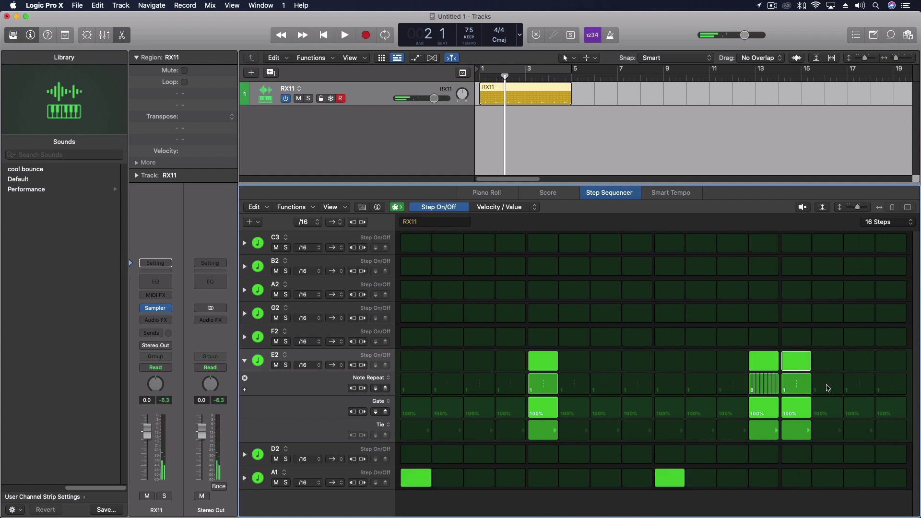
{"action": "mouse_move", "coordinate": [321, 408]}
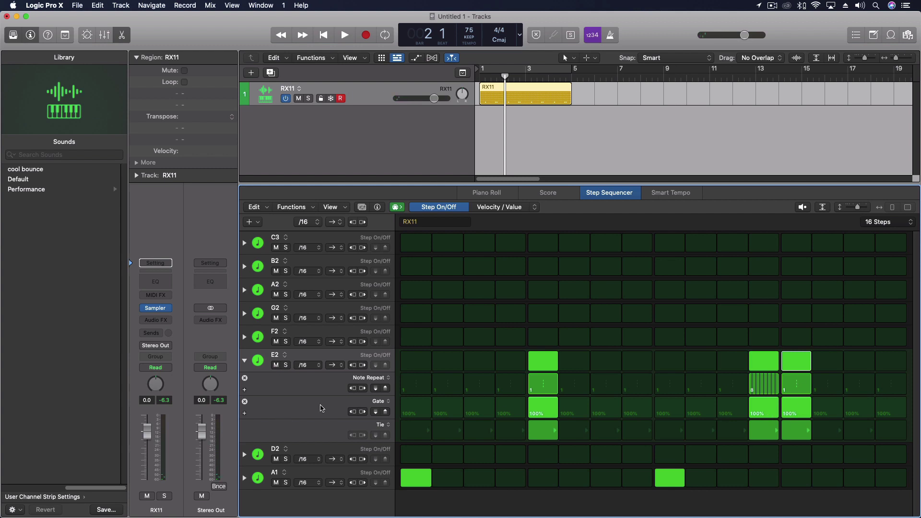